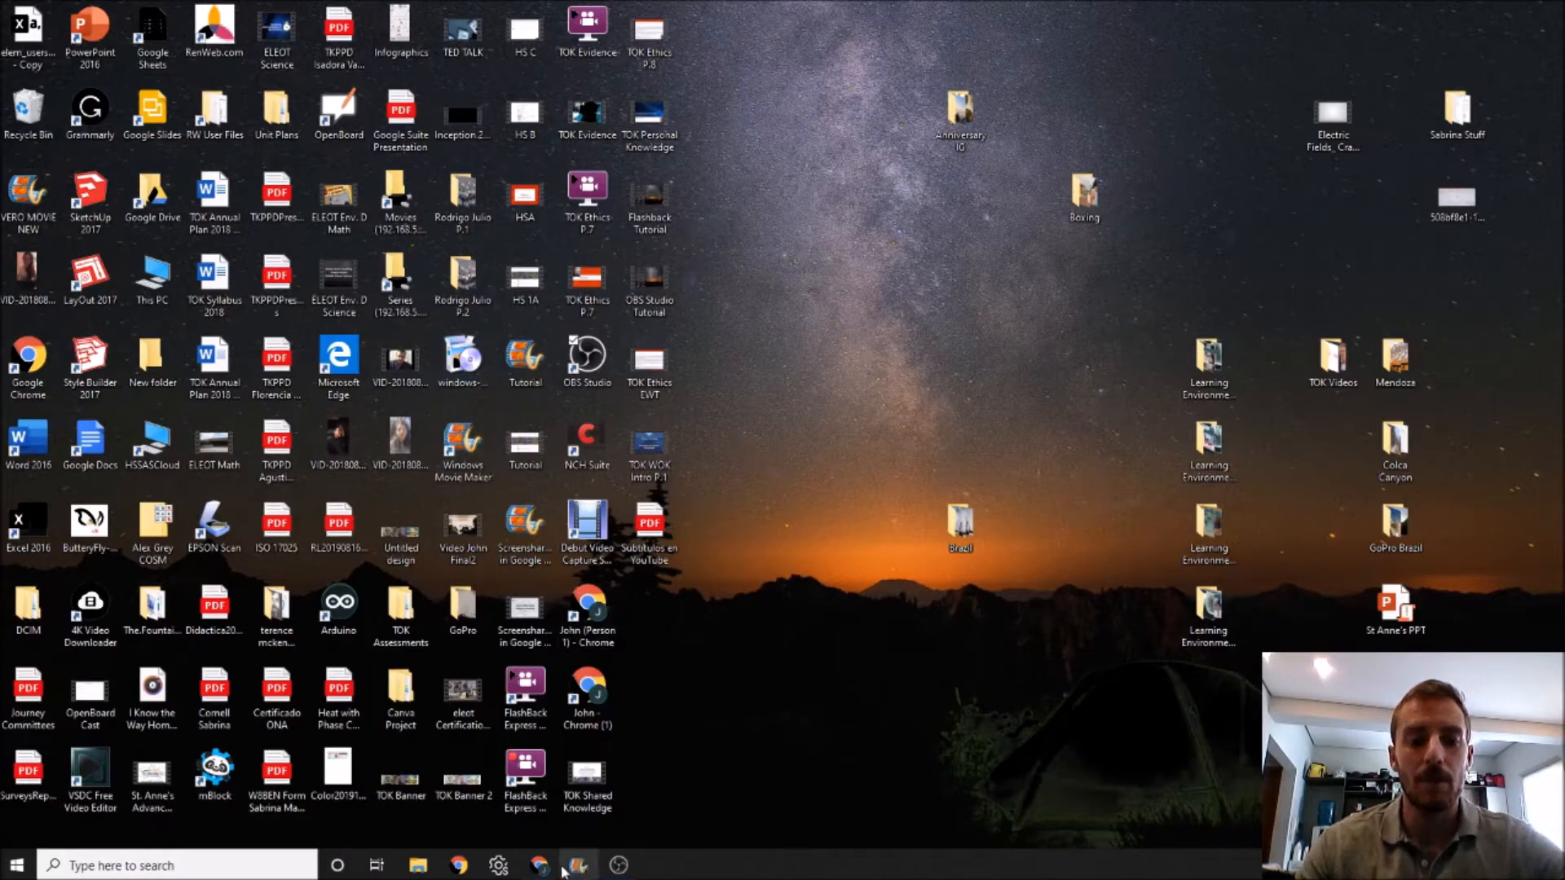
pyautogui.click(575, 868)
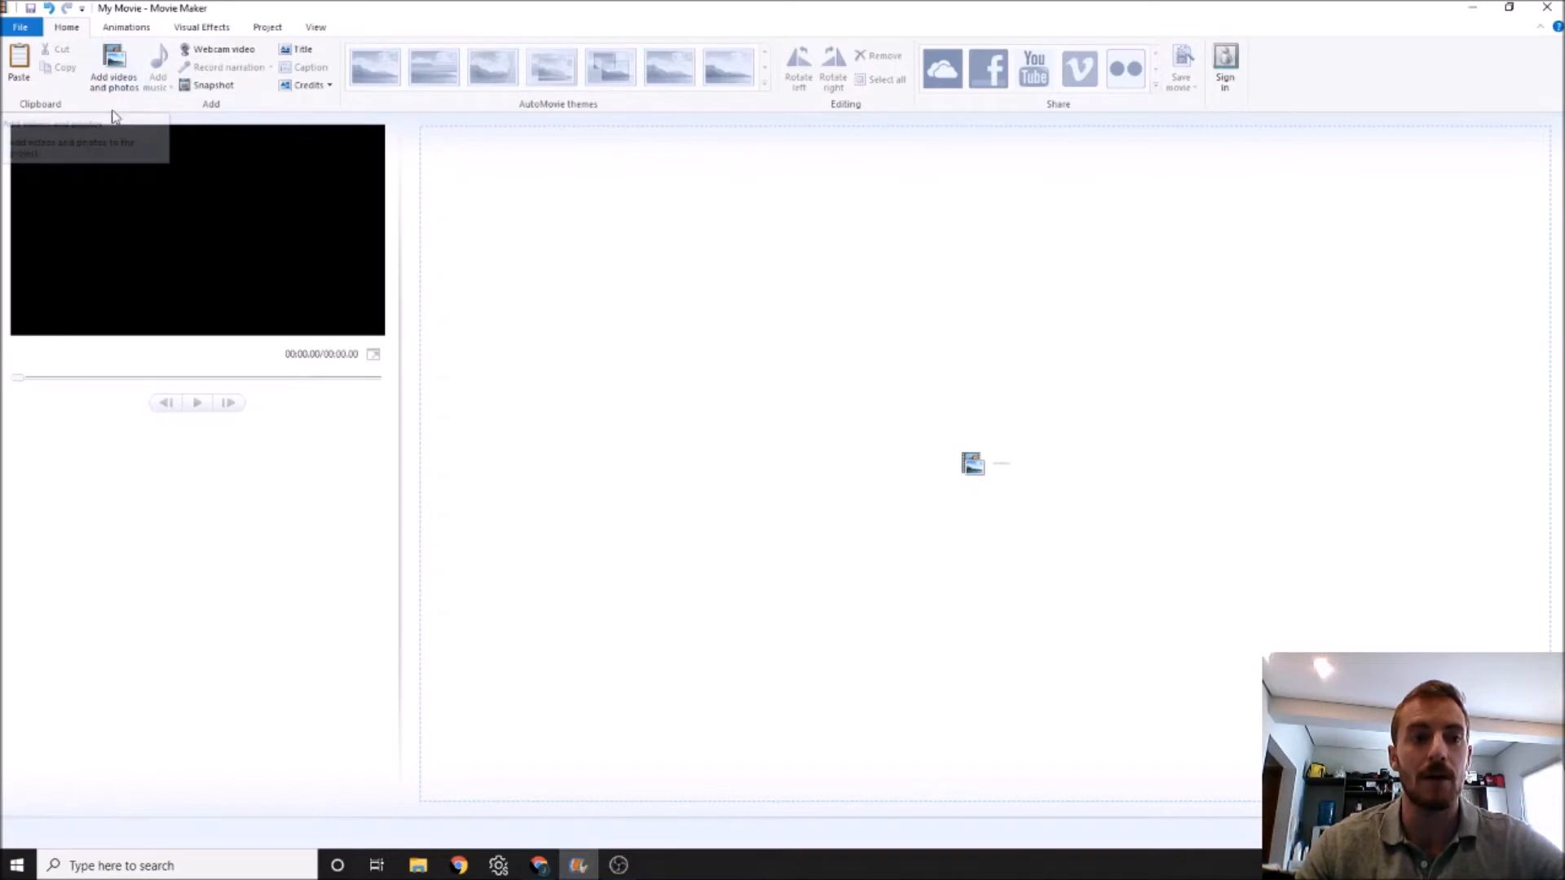
pyautogui.click(116, 80)
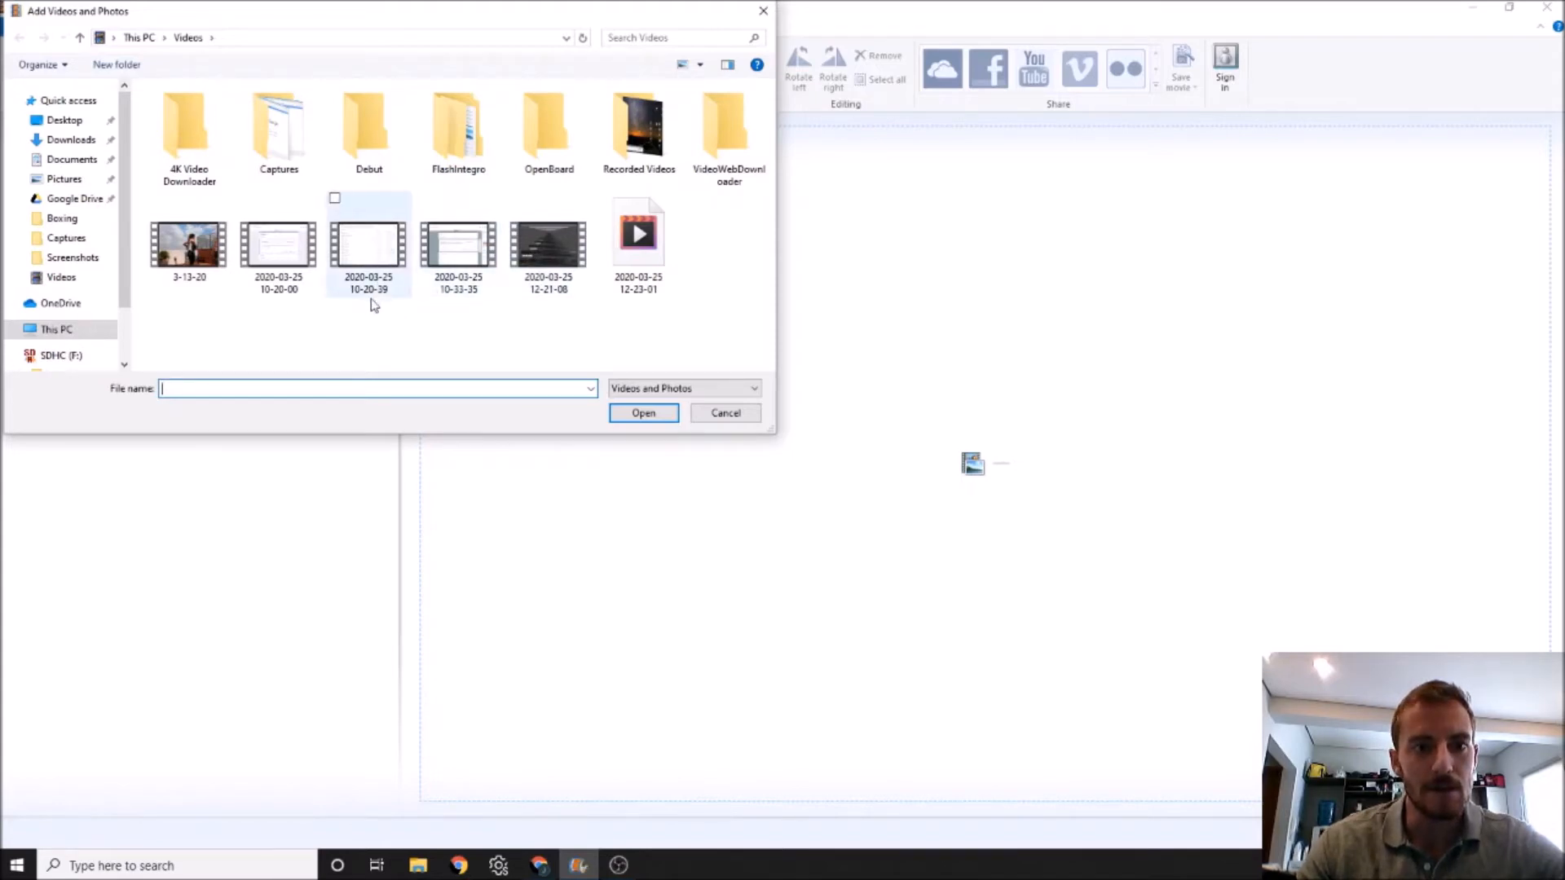
pyautogui.click(374, 258)
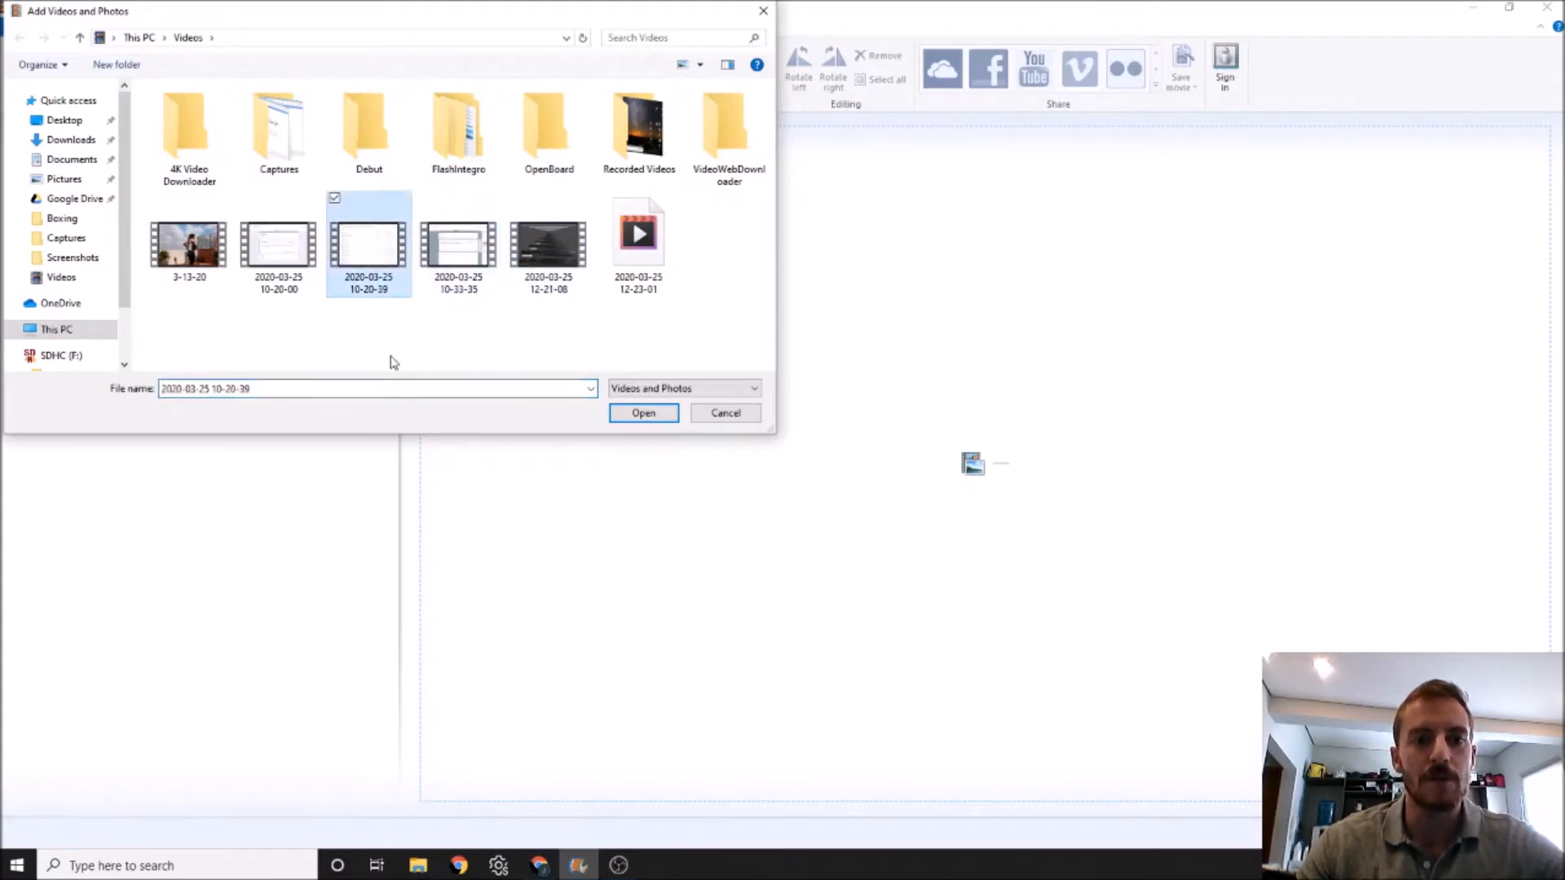
pyautogui.click(644, 413)
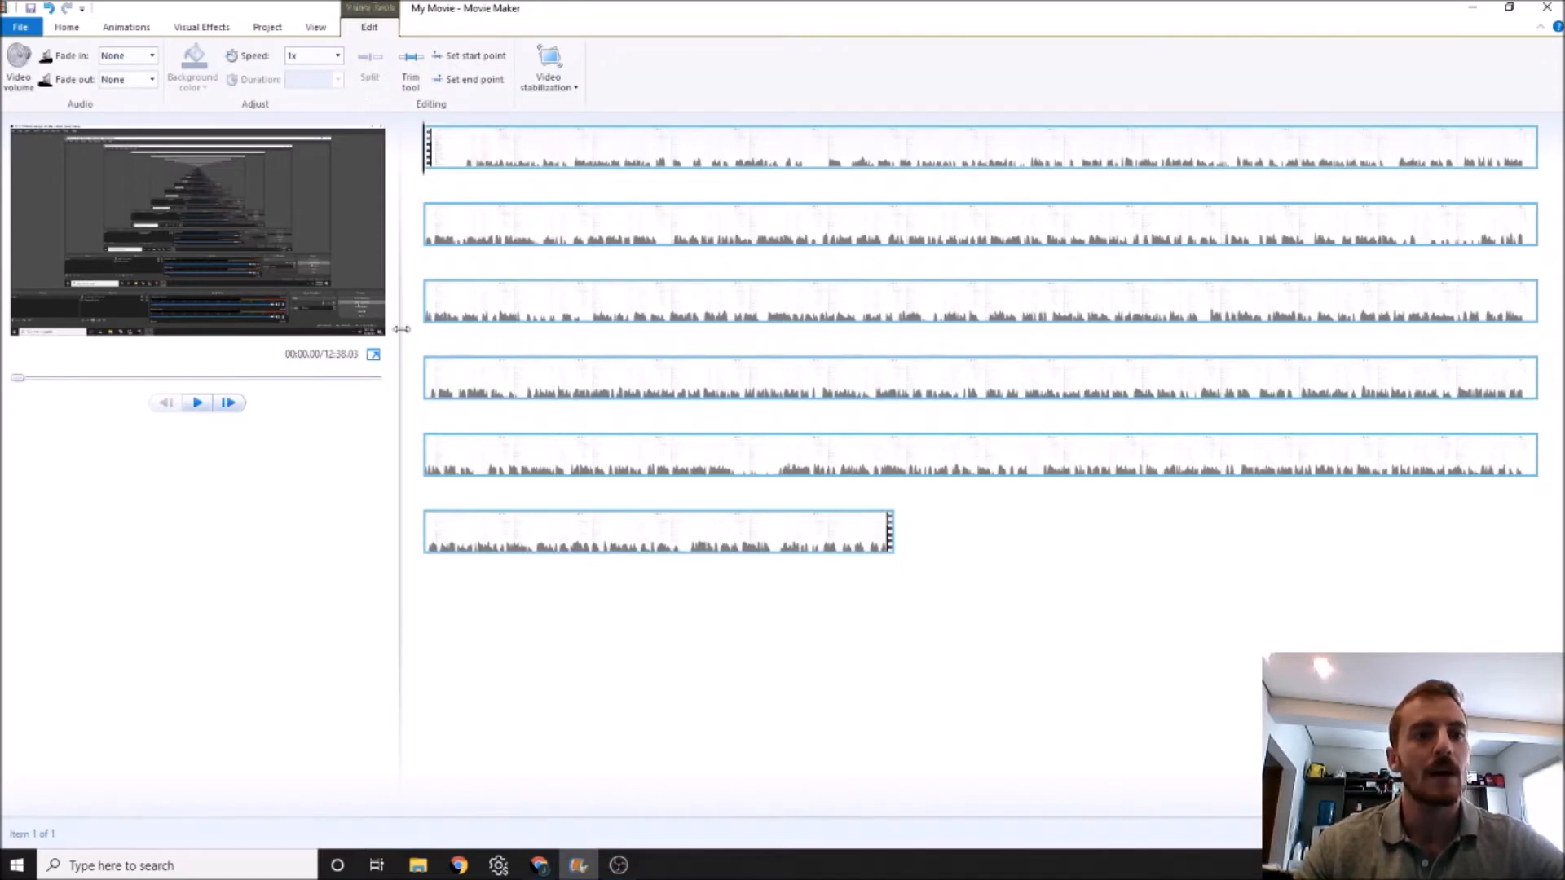
pyautogui.click(67, 29)
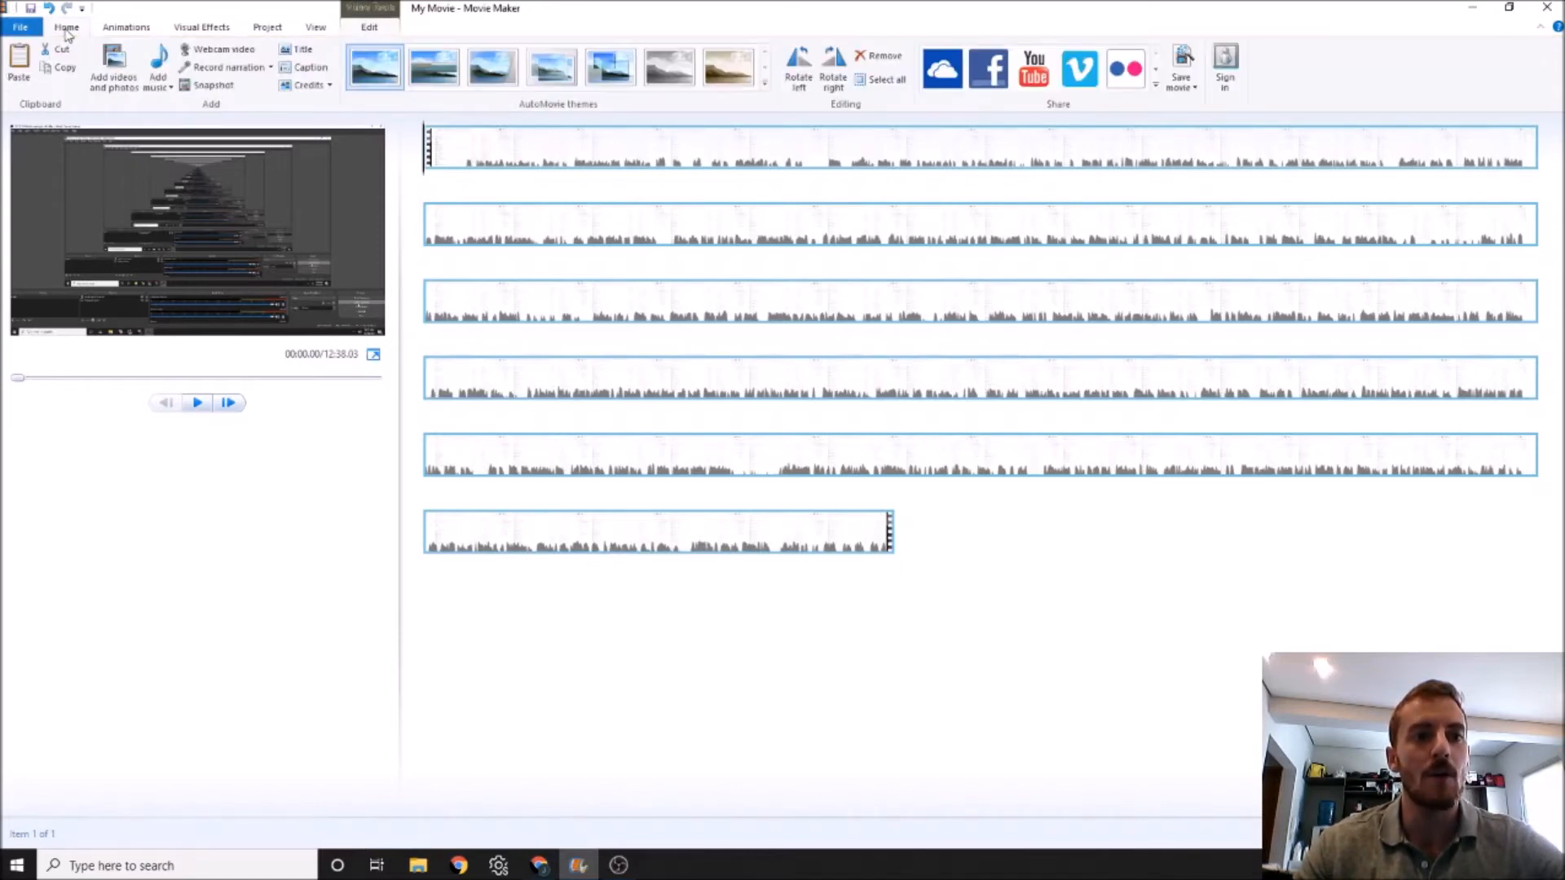
pyautogui.click(115, 69)
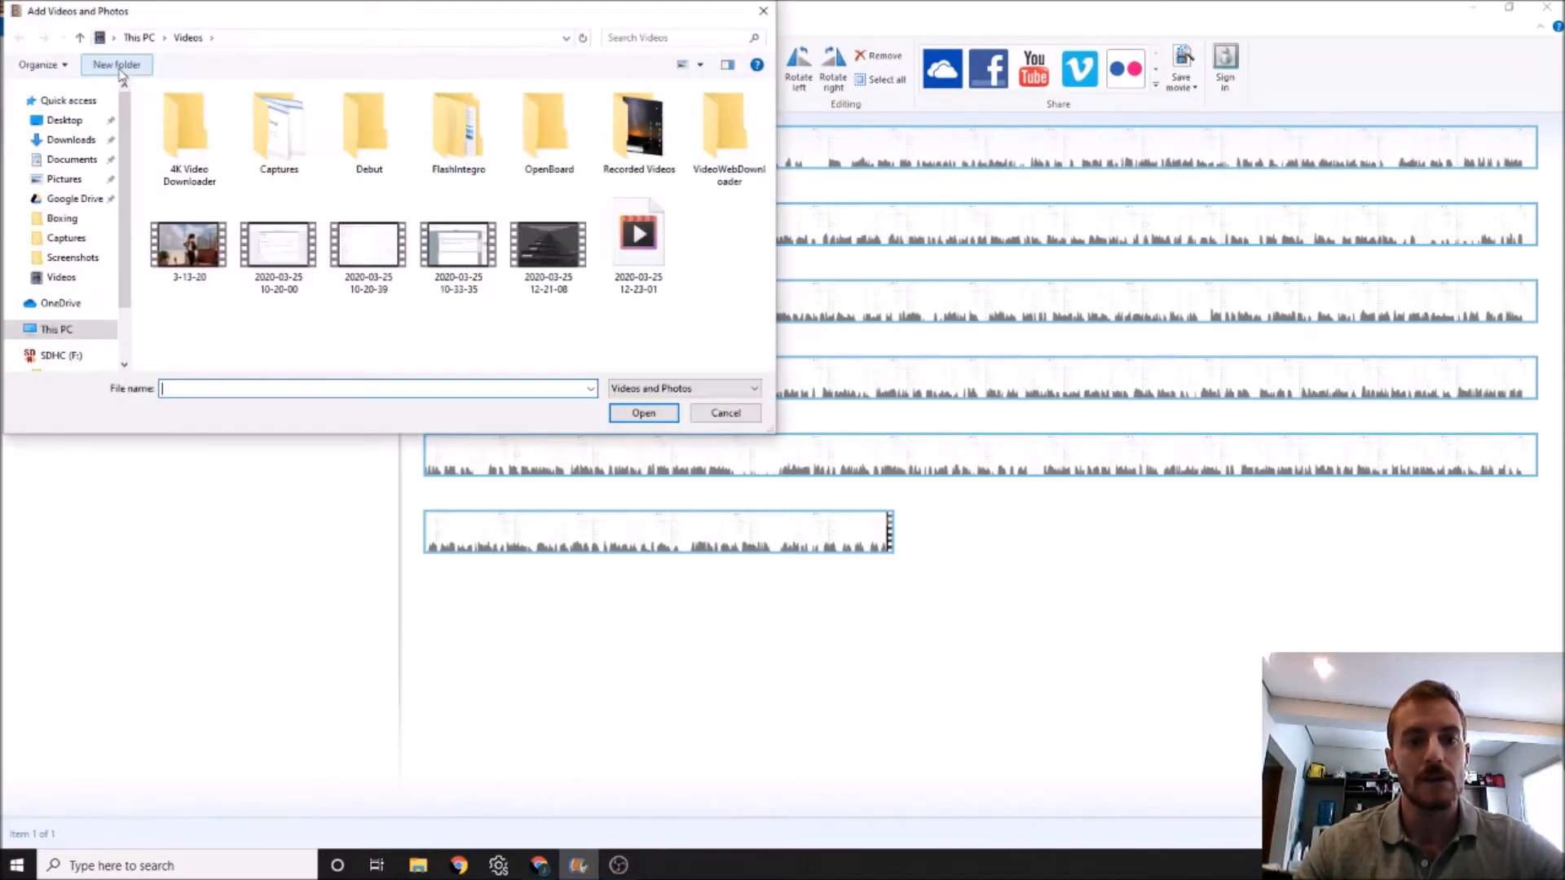
pyautogui.click(458, 245)
pyautogui.click(643, 414)
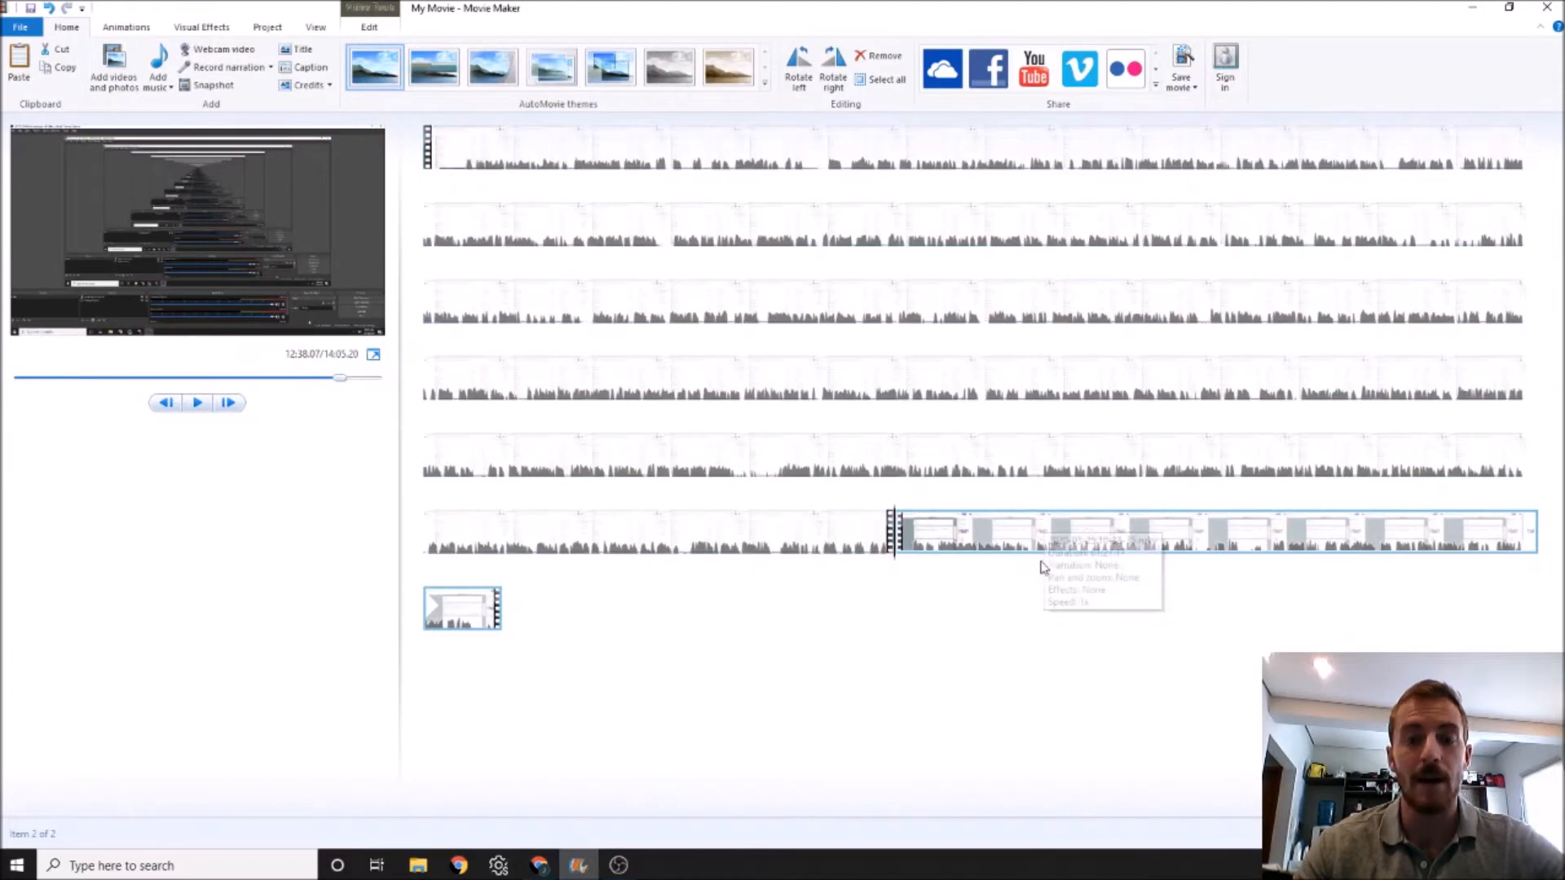
# Play the movie across the join between the two clips and check where each clip lies on the timeline
pyautogui.click(815, 544)
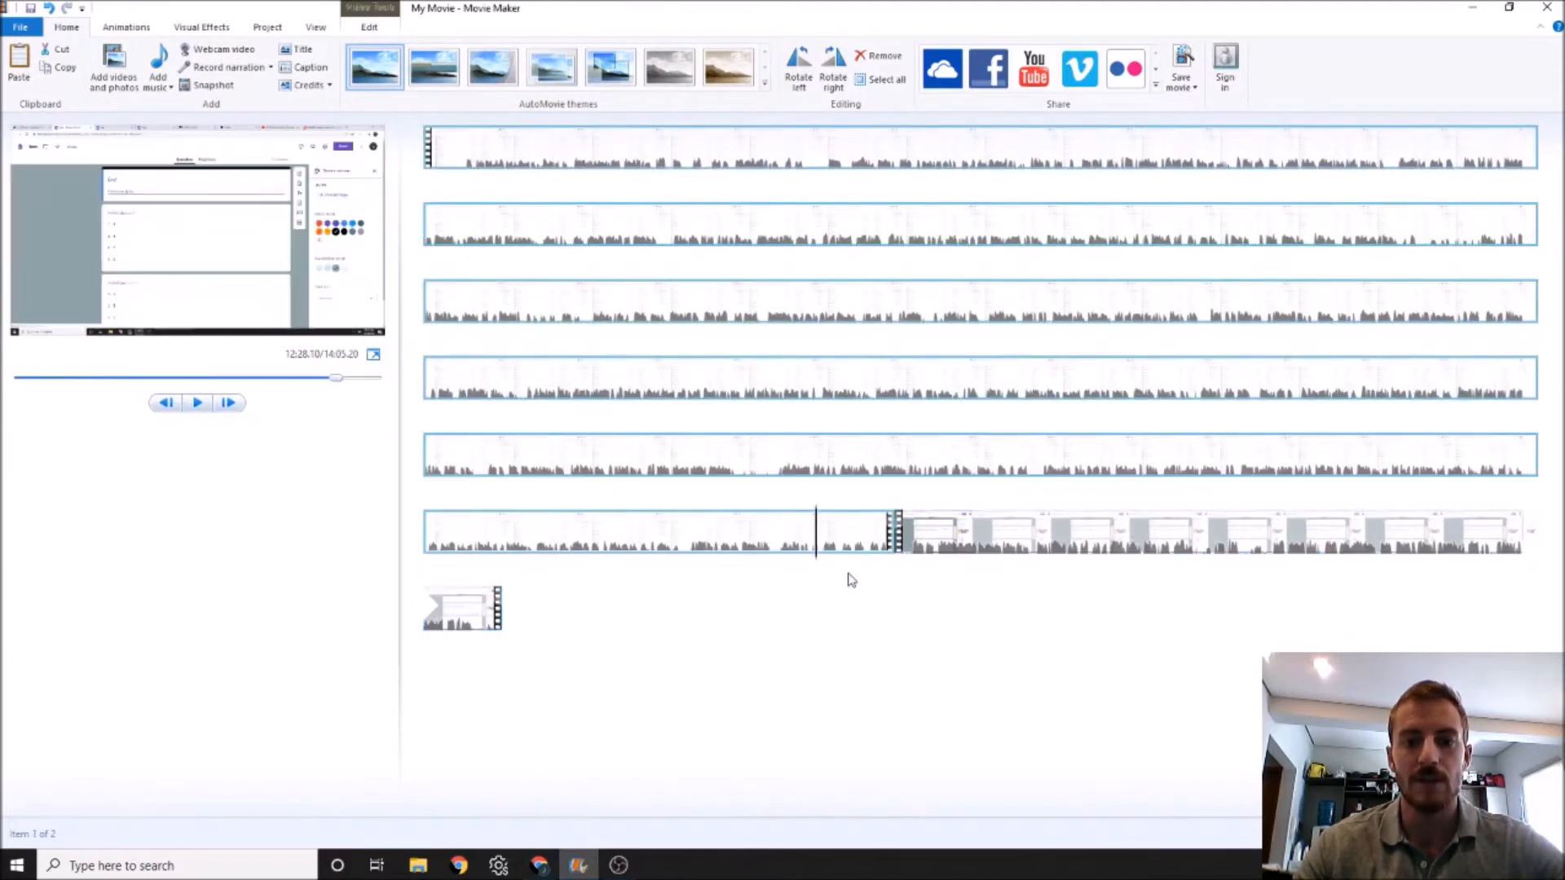
pyautogui.moveTo(815, 568); pyautogui.dragTo(866, 570)
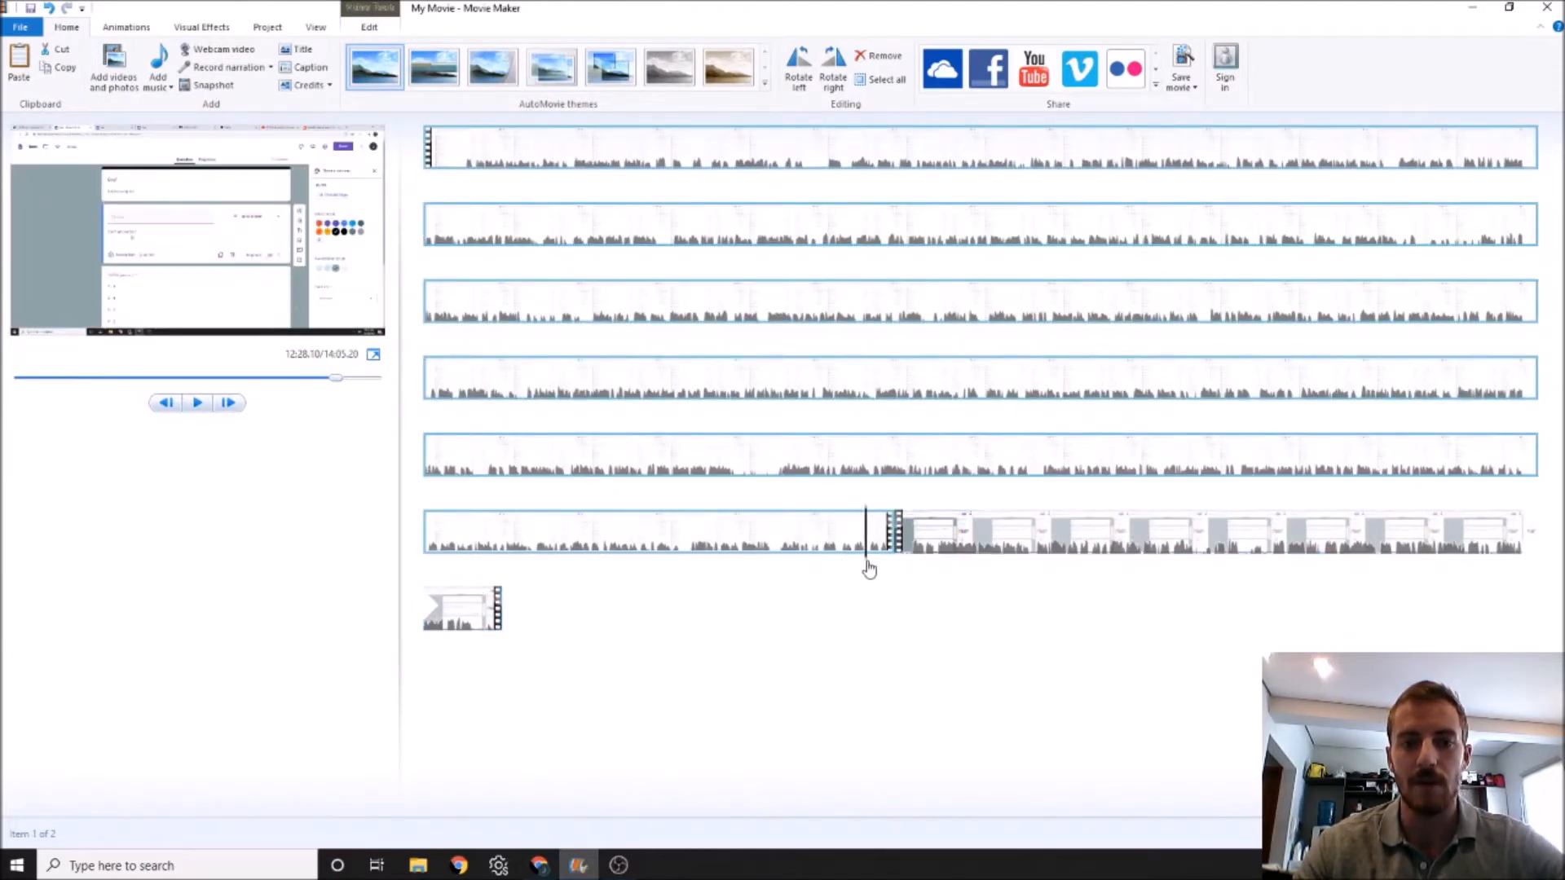
pyautogui.click(198, 403)
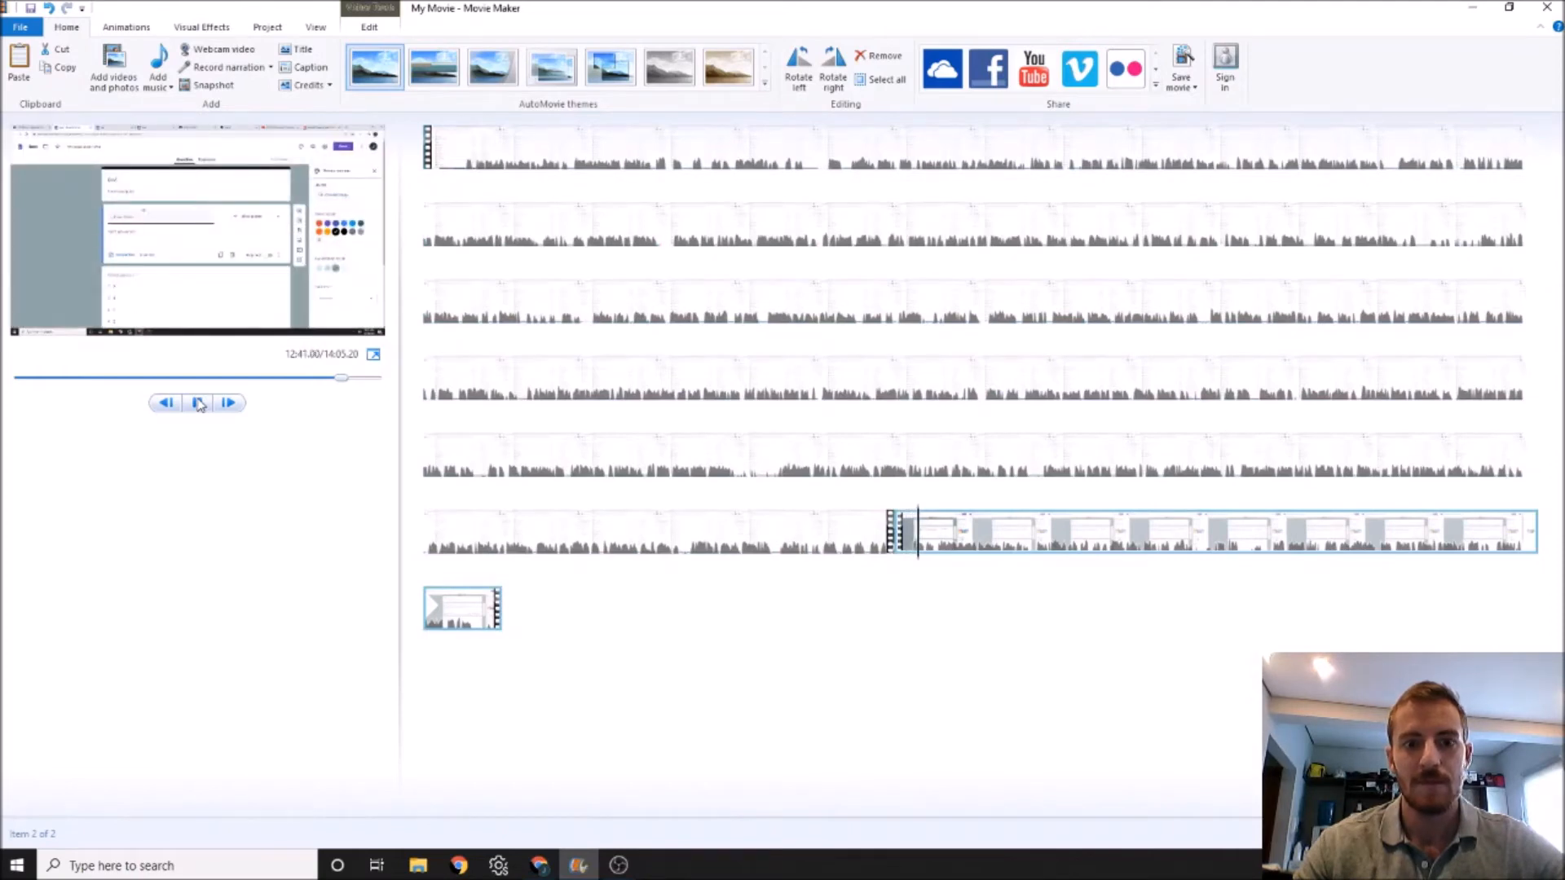
pyautogui.click(198, 404)
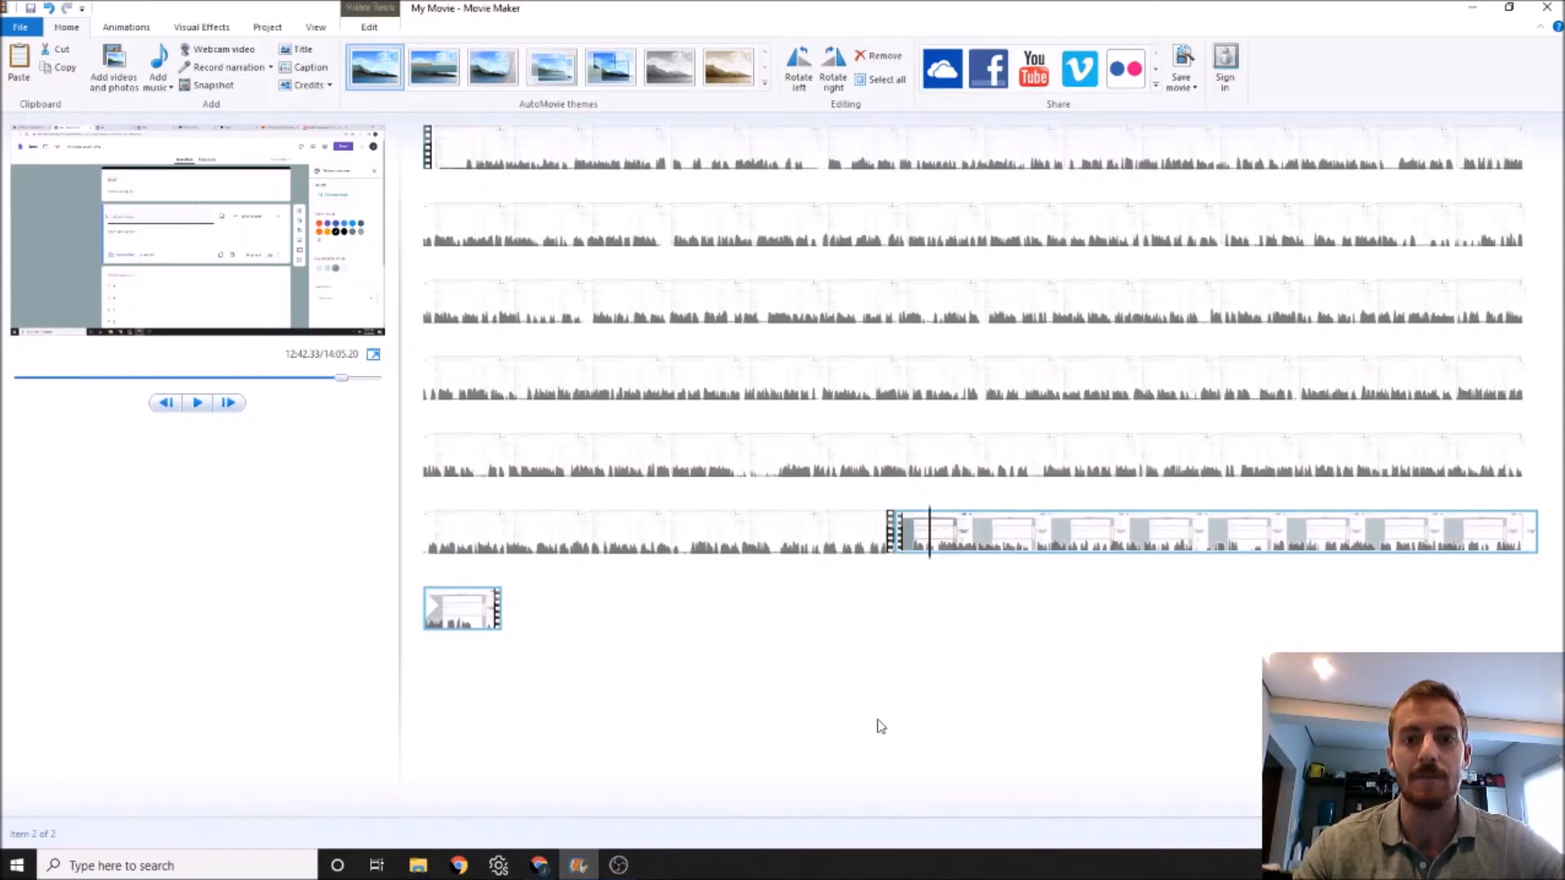
pyautogui.click(580, 149)
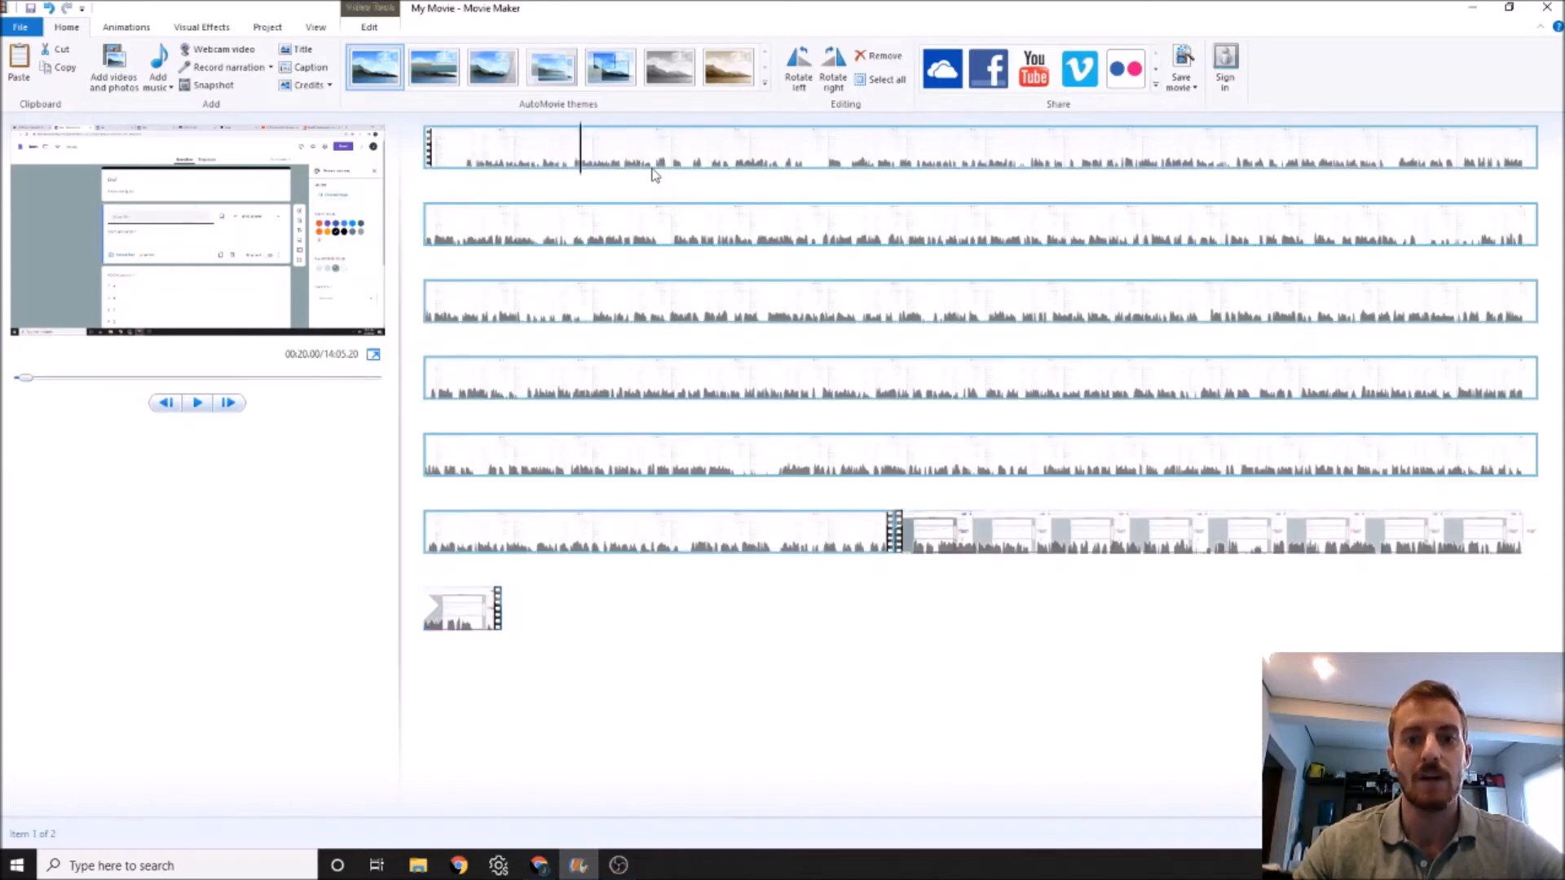
pyautogui.click(1042, 546)
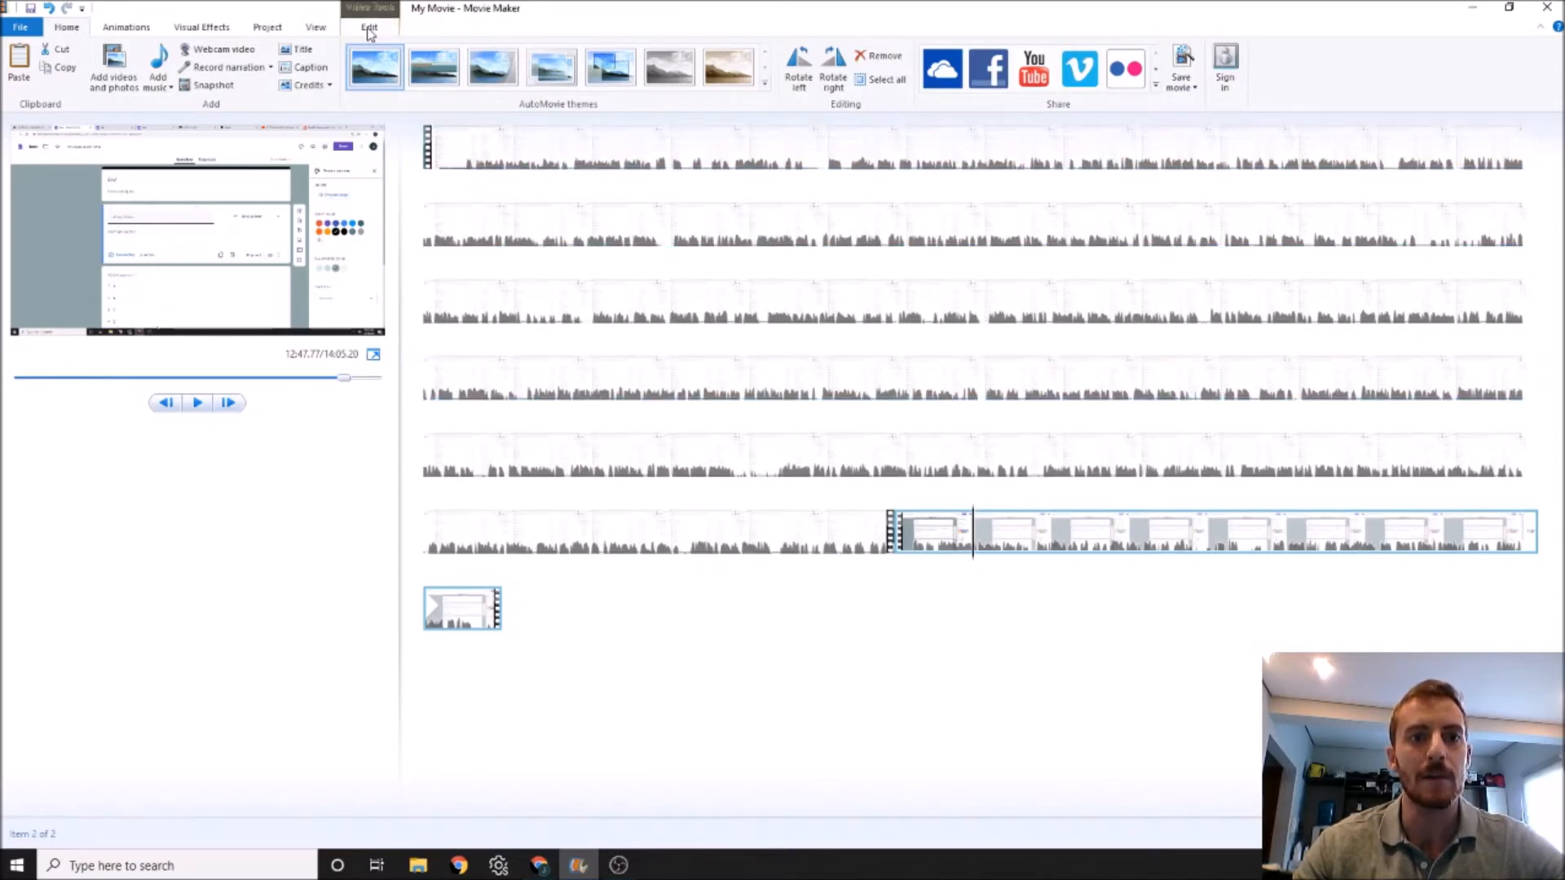
pyautogui.click(370, 29)
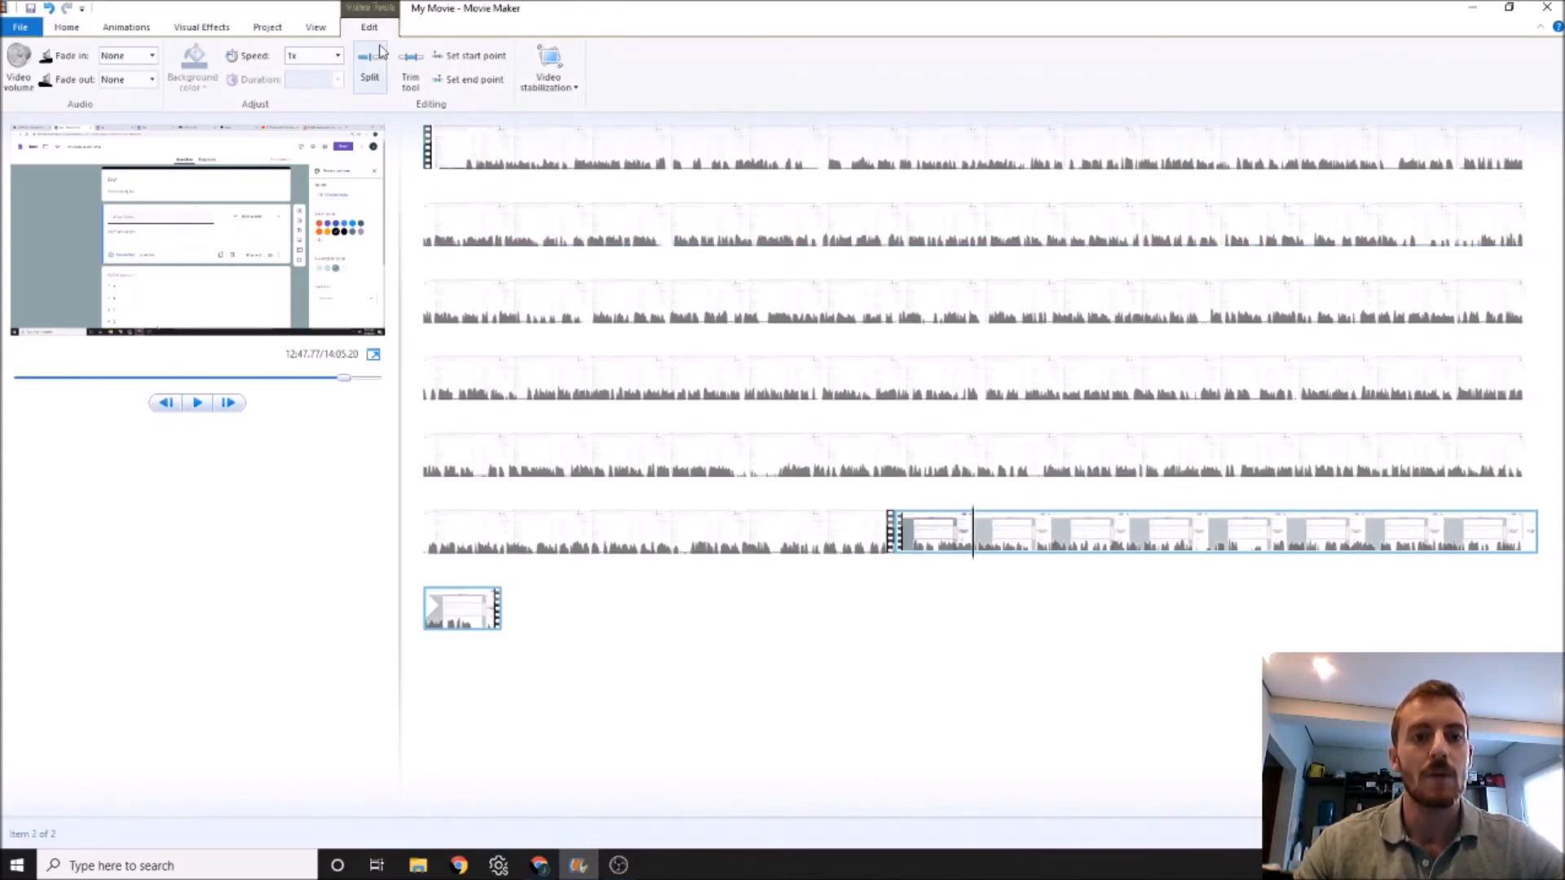
pyautogui.click(410, 81)
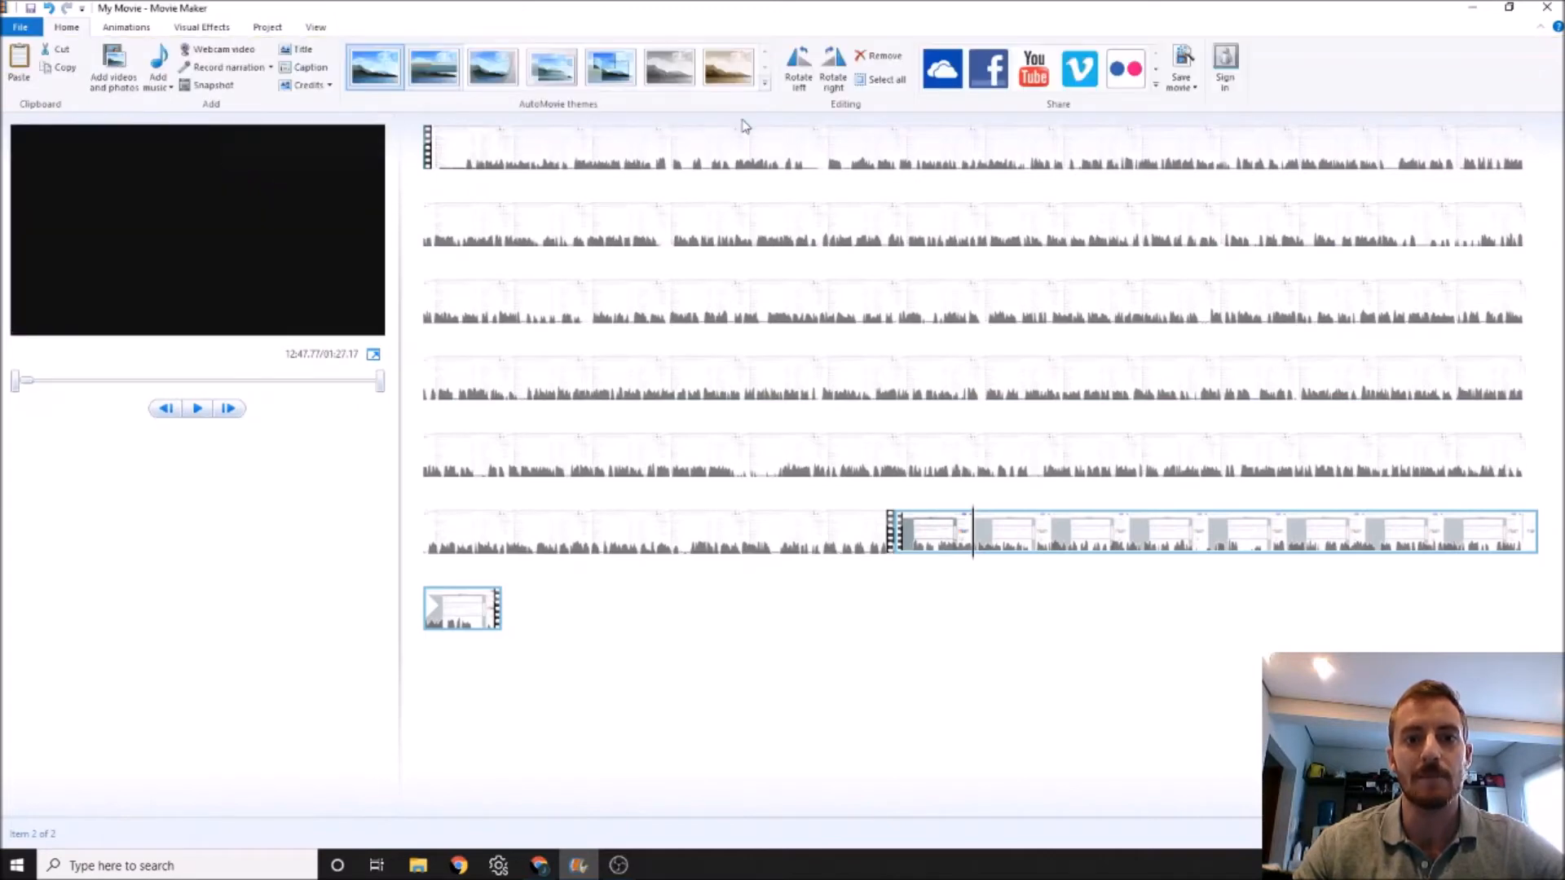
pyautogui.click(813, 212)
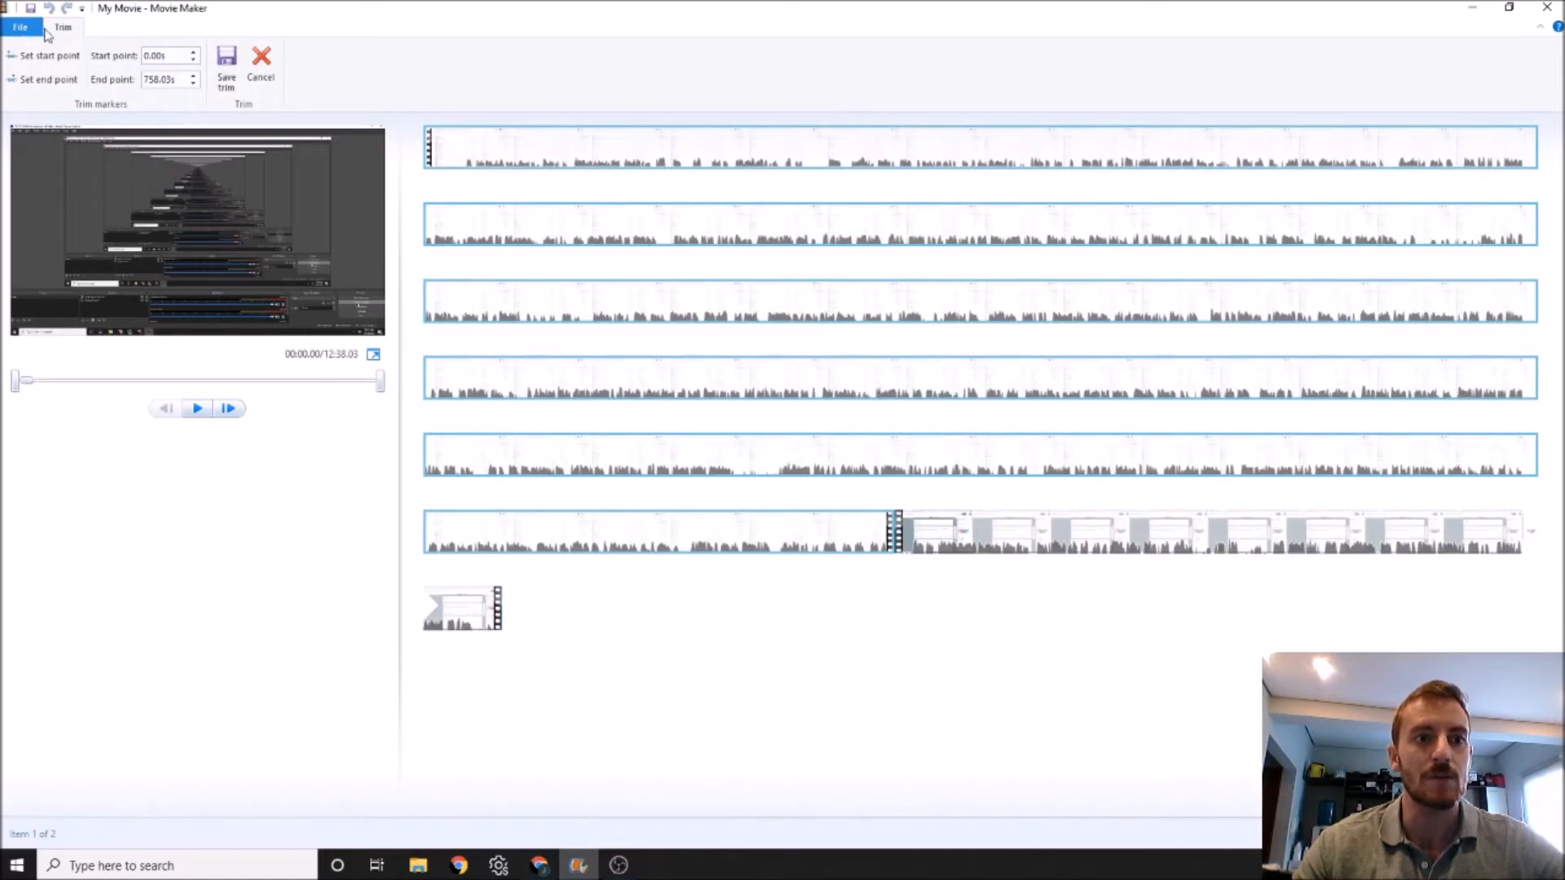
pyautogui.click(23, 28)
pyautogui.click(390, 54)
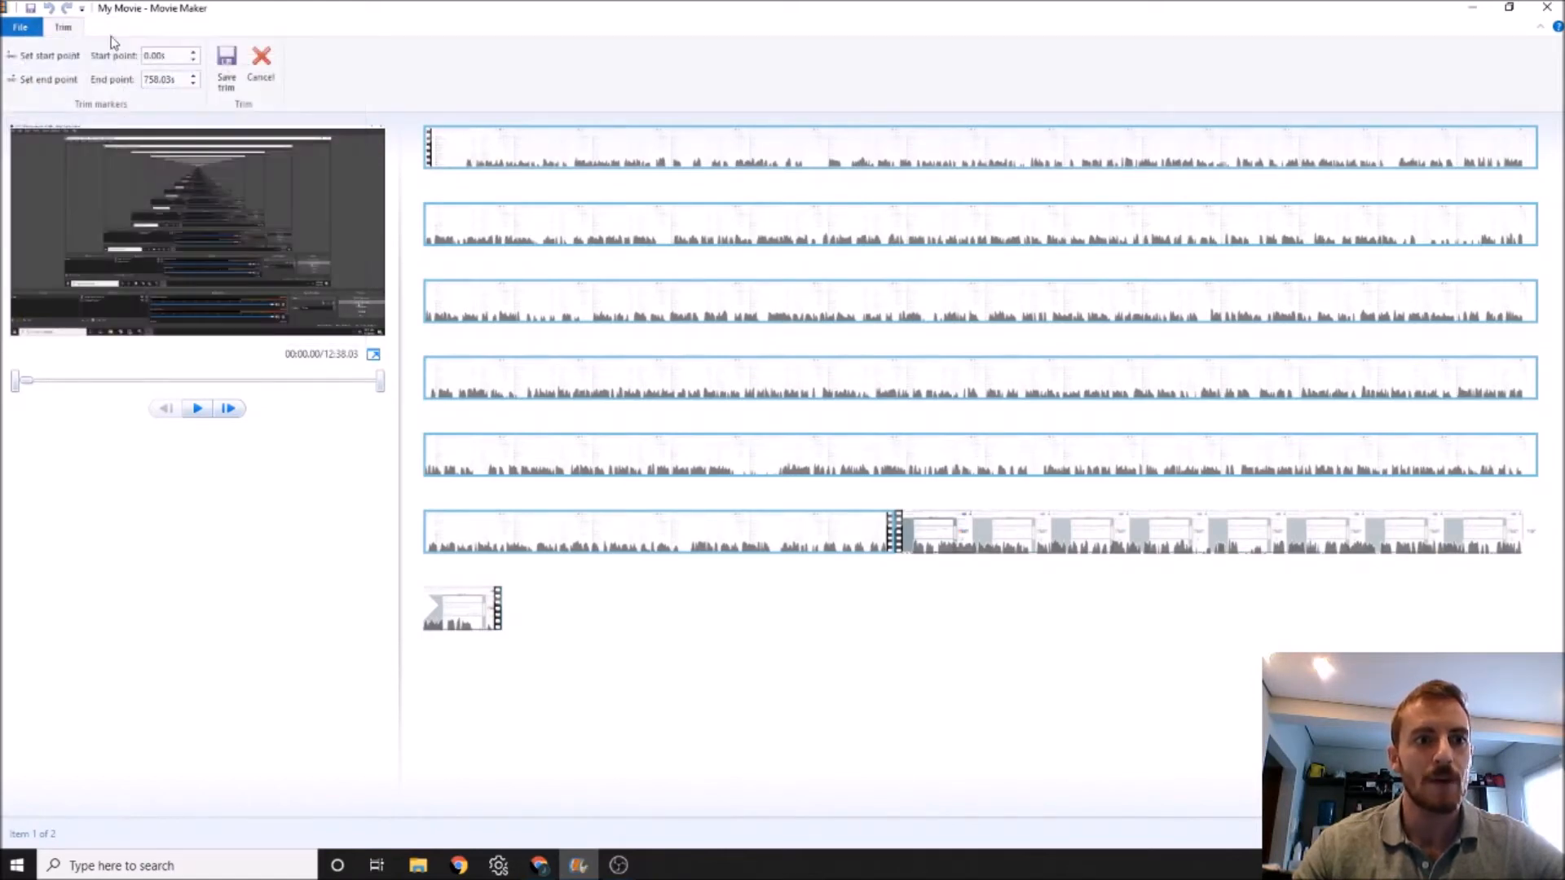
pyautogui.click(261, 59)
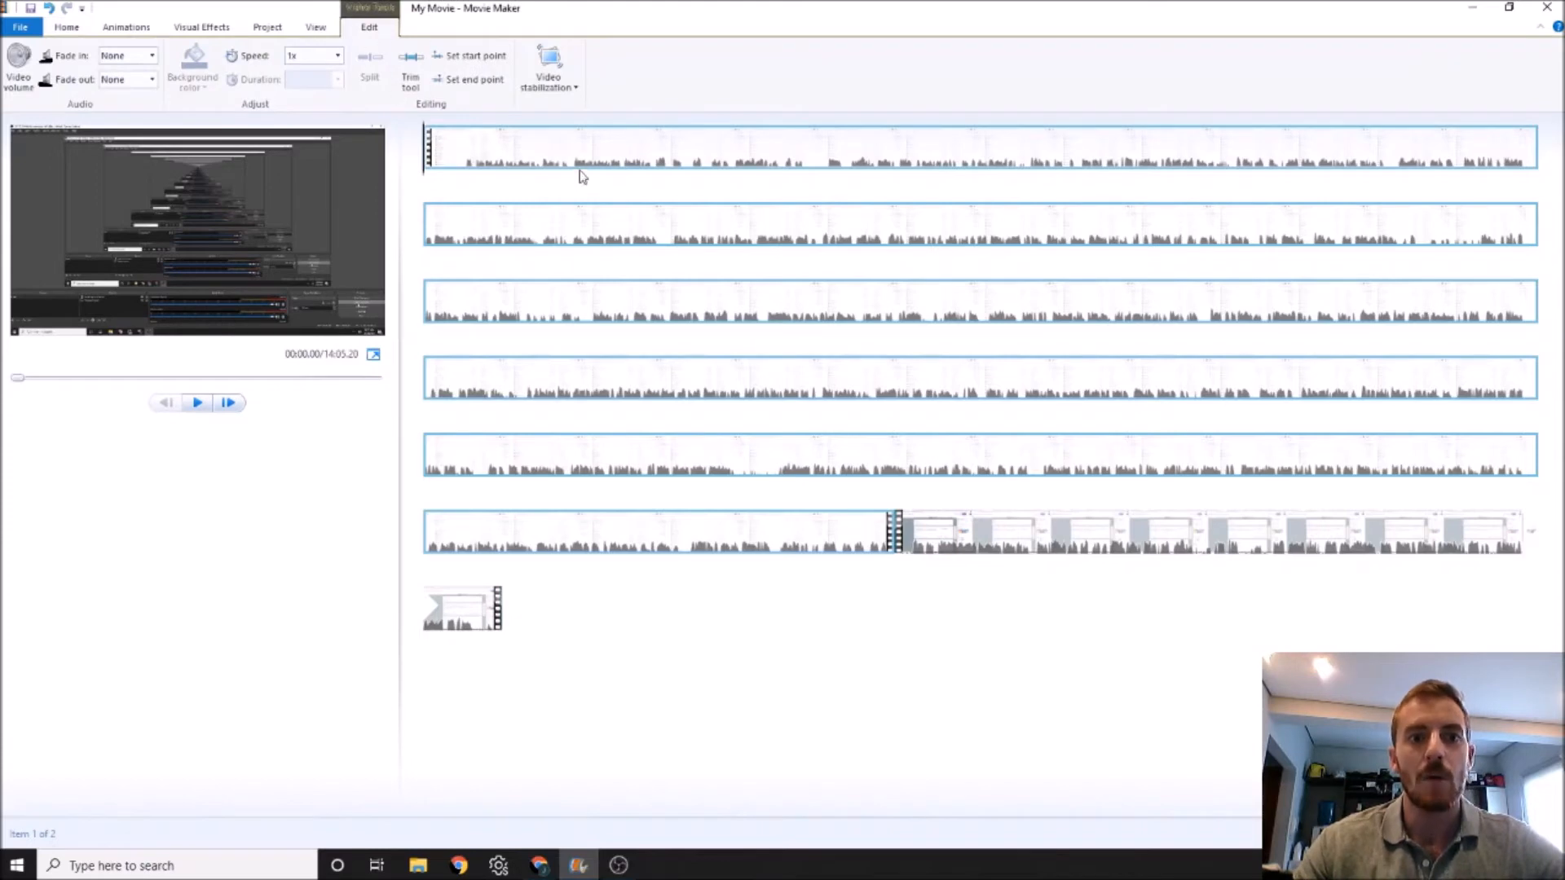
# Split the first clip at about 4.80 s, remove the opening piece, and play the new beginning
pyautogui.click(503, 163)
pyautogui.click(446, 168)
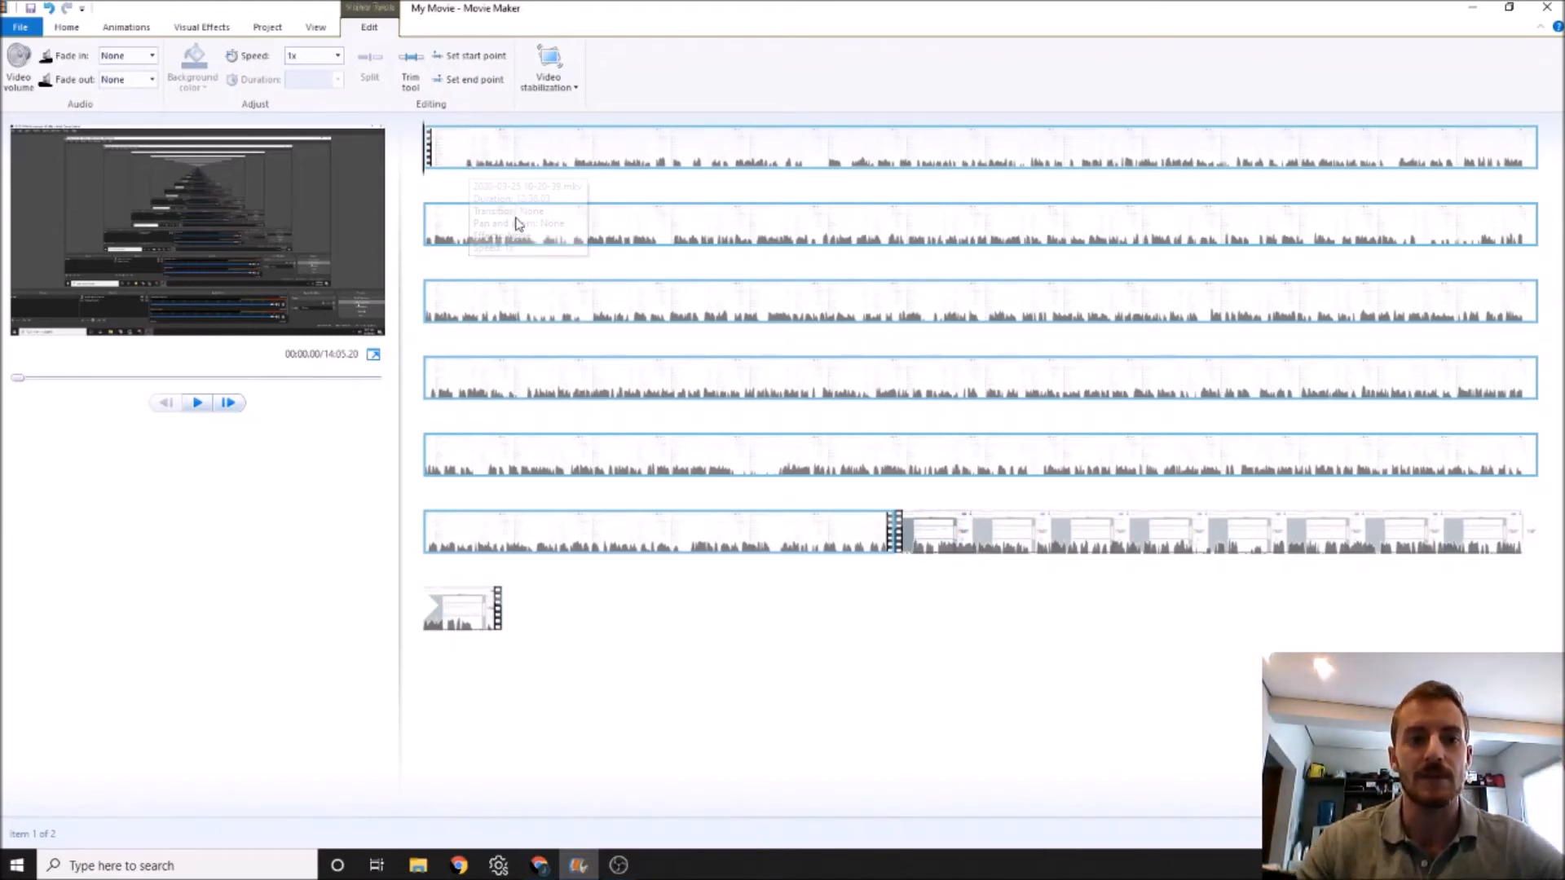
pyautogui.click(198, 404)
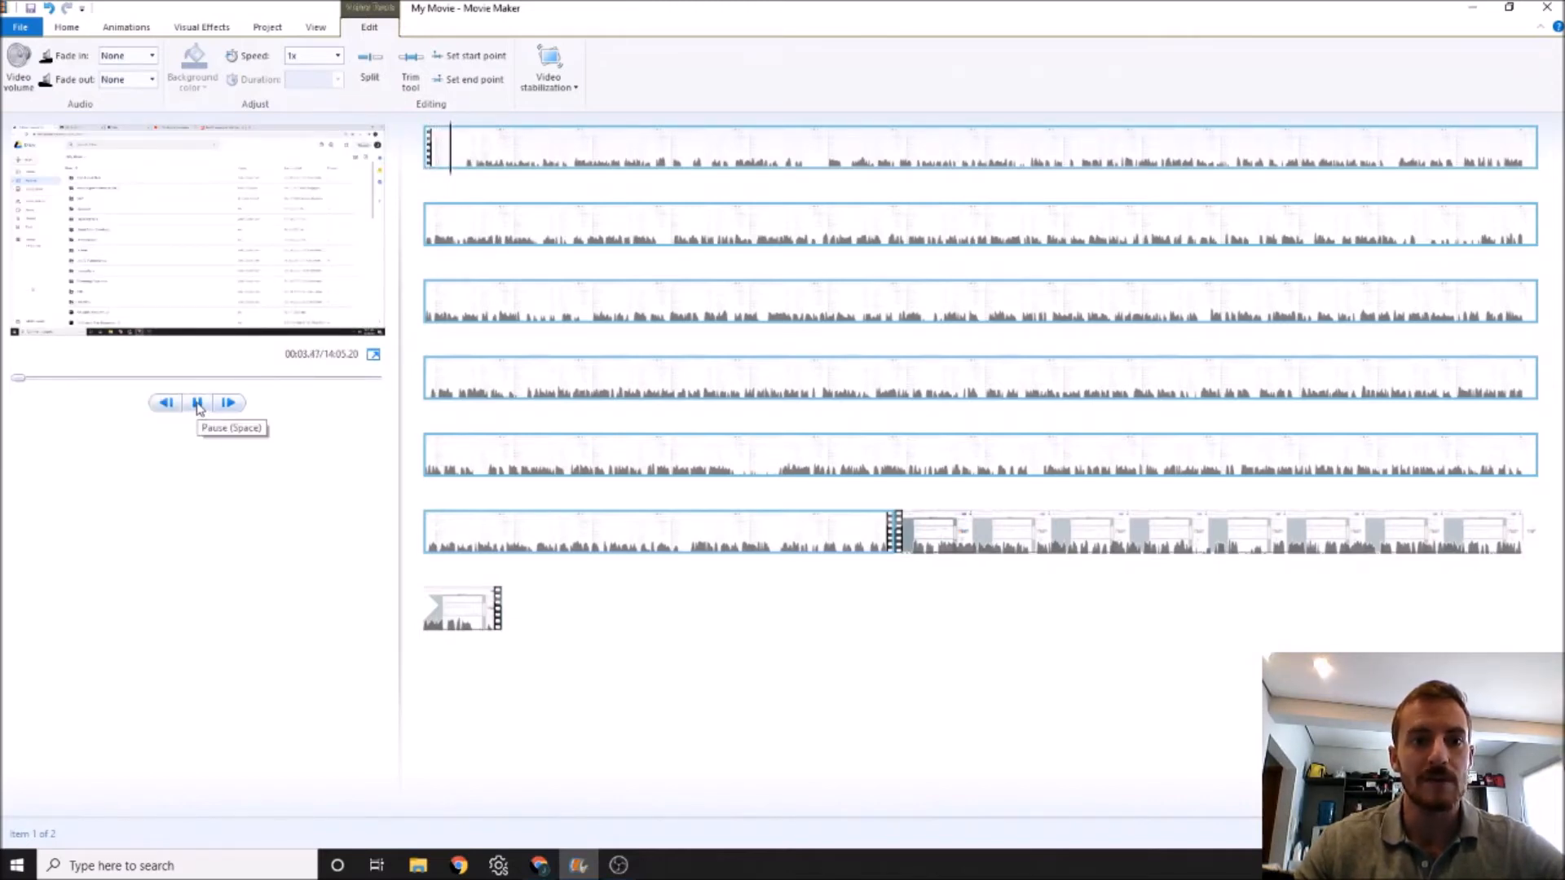
pyautogui.click(198, 406)
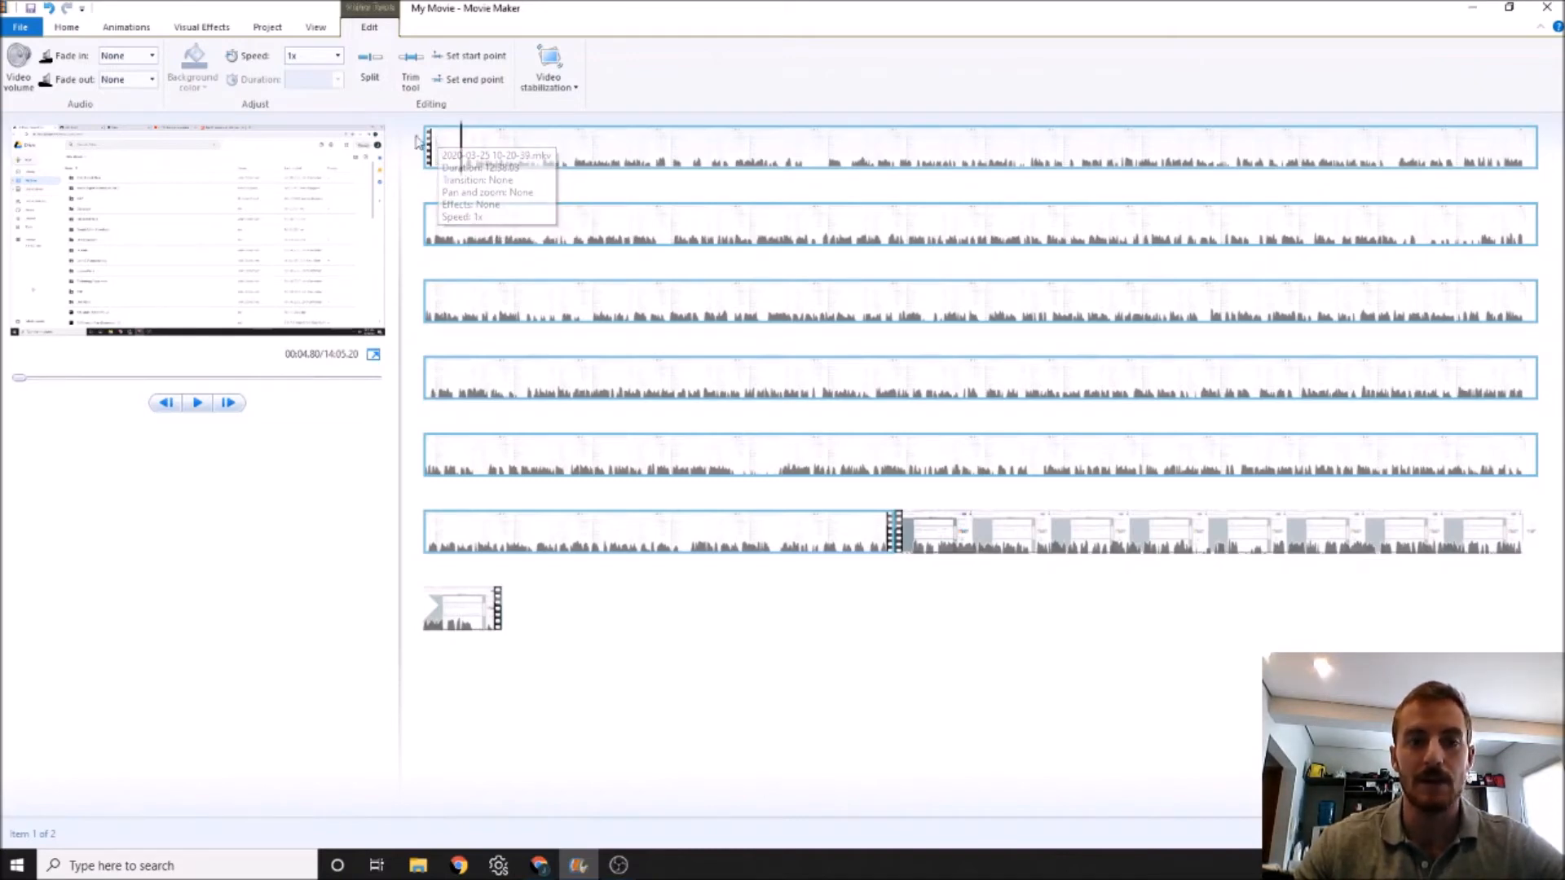
pyautogui.click(371, 70)
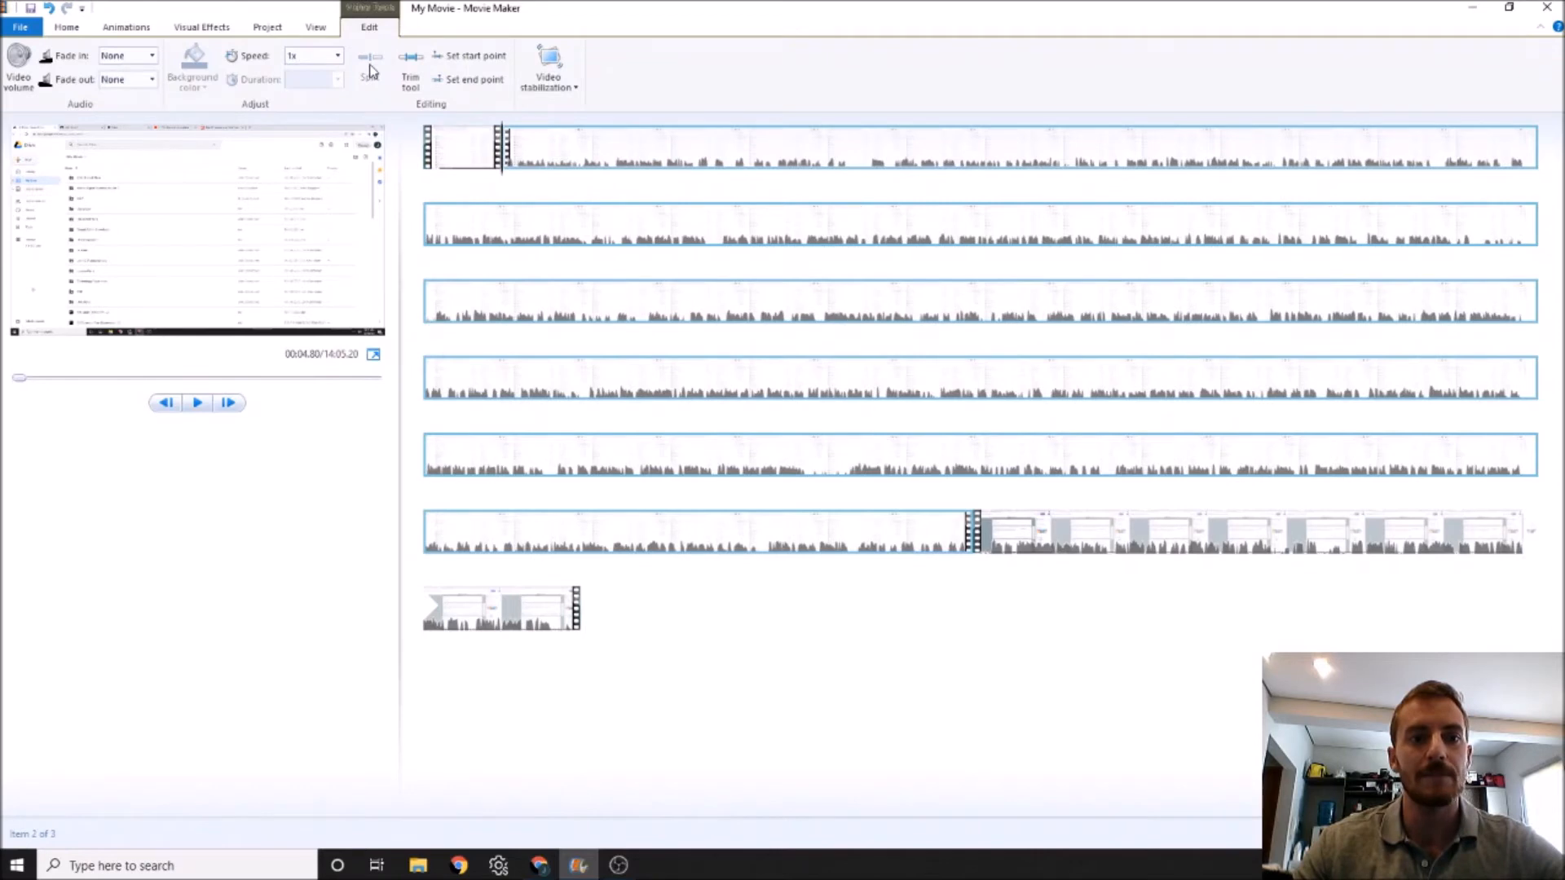
pyautogui.rightClick(463, 153)
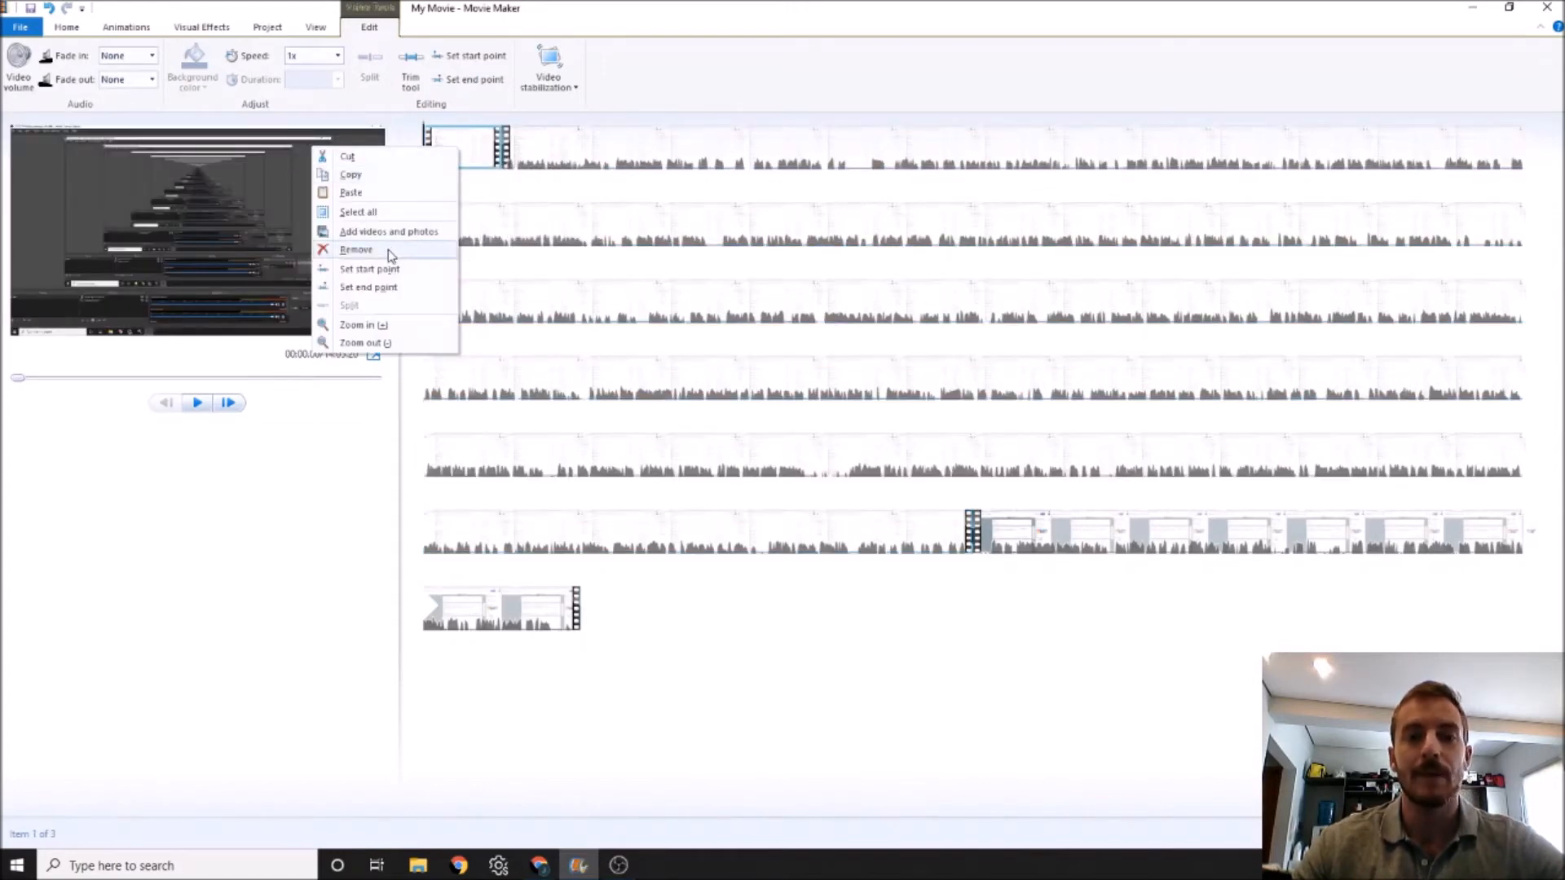
pyautogui.click(356, 249)
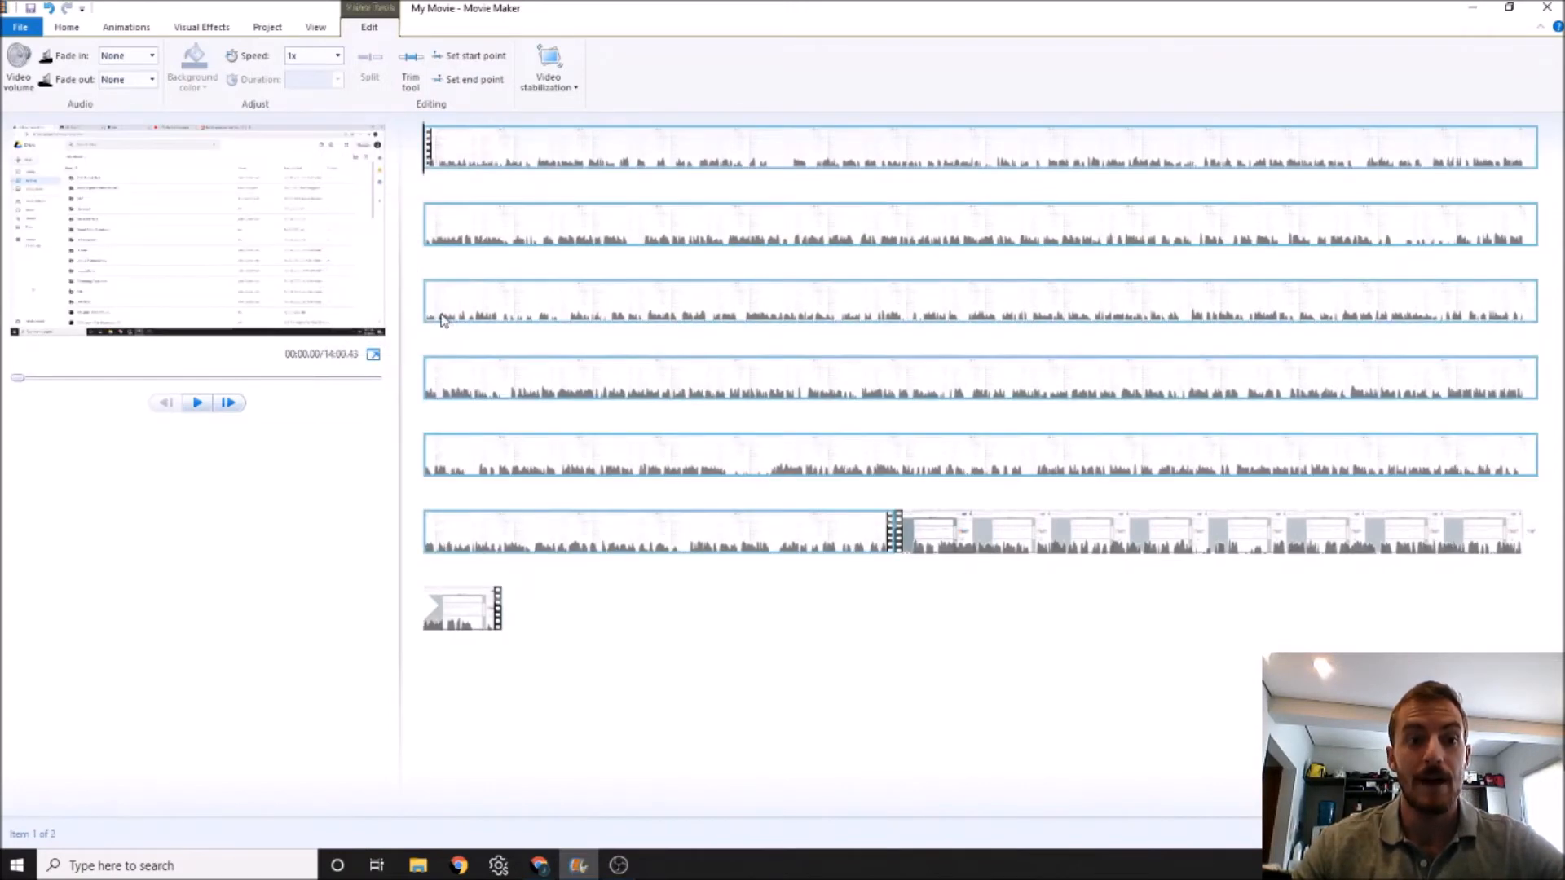
pyautogui.click(198, 405)
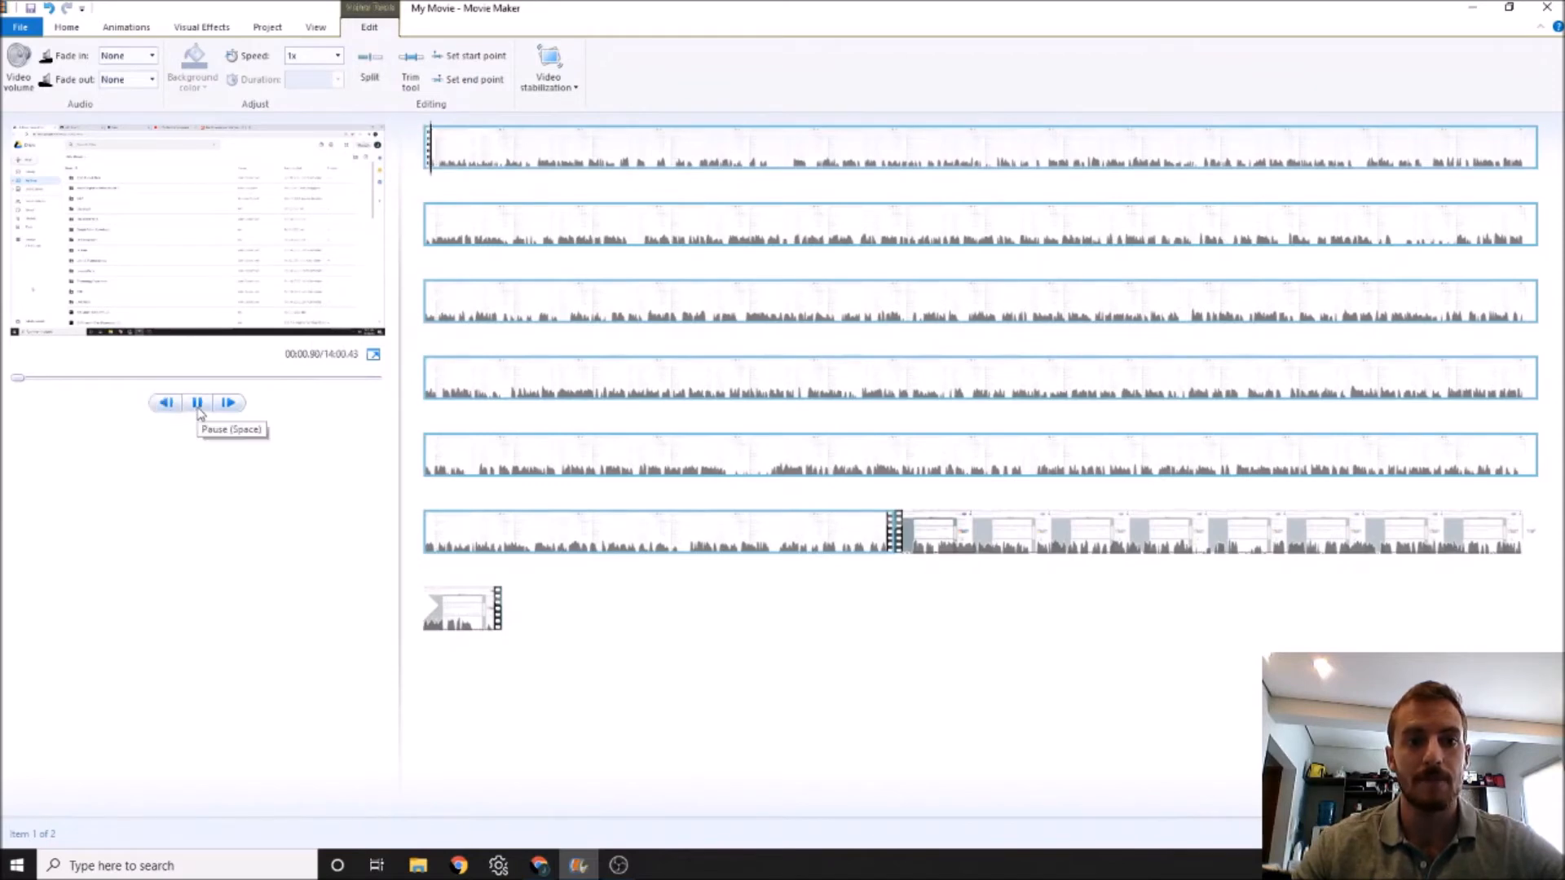
pyautogui.click(199, 403)
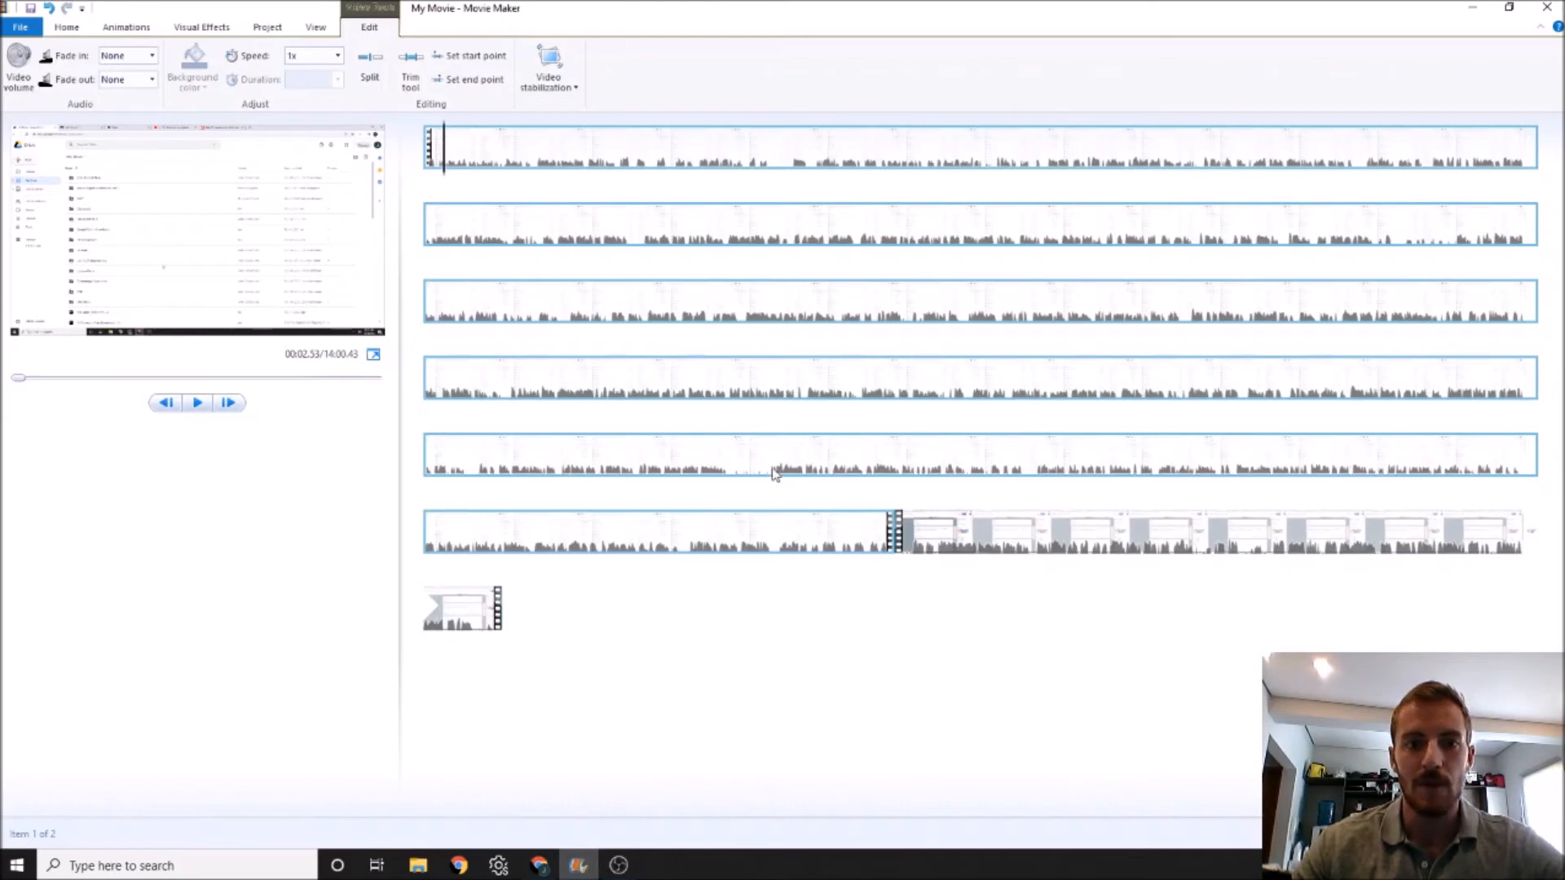
# Split the first clip at the start of the silent gap in the fifth timeline row, at about 09:53.47
pyautogui.click(738, 463)
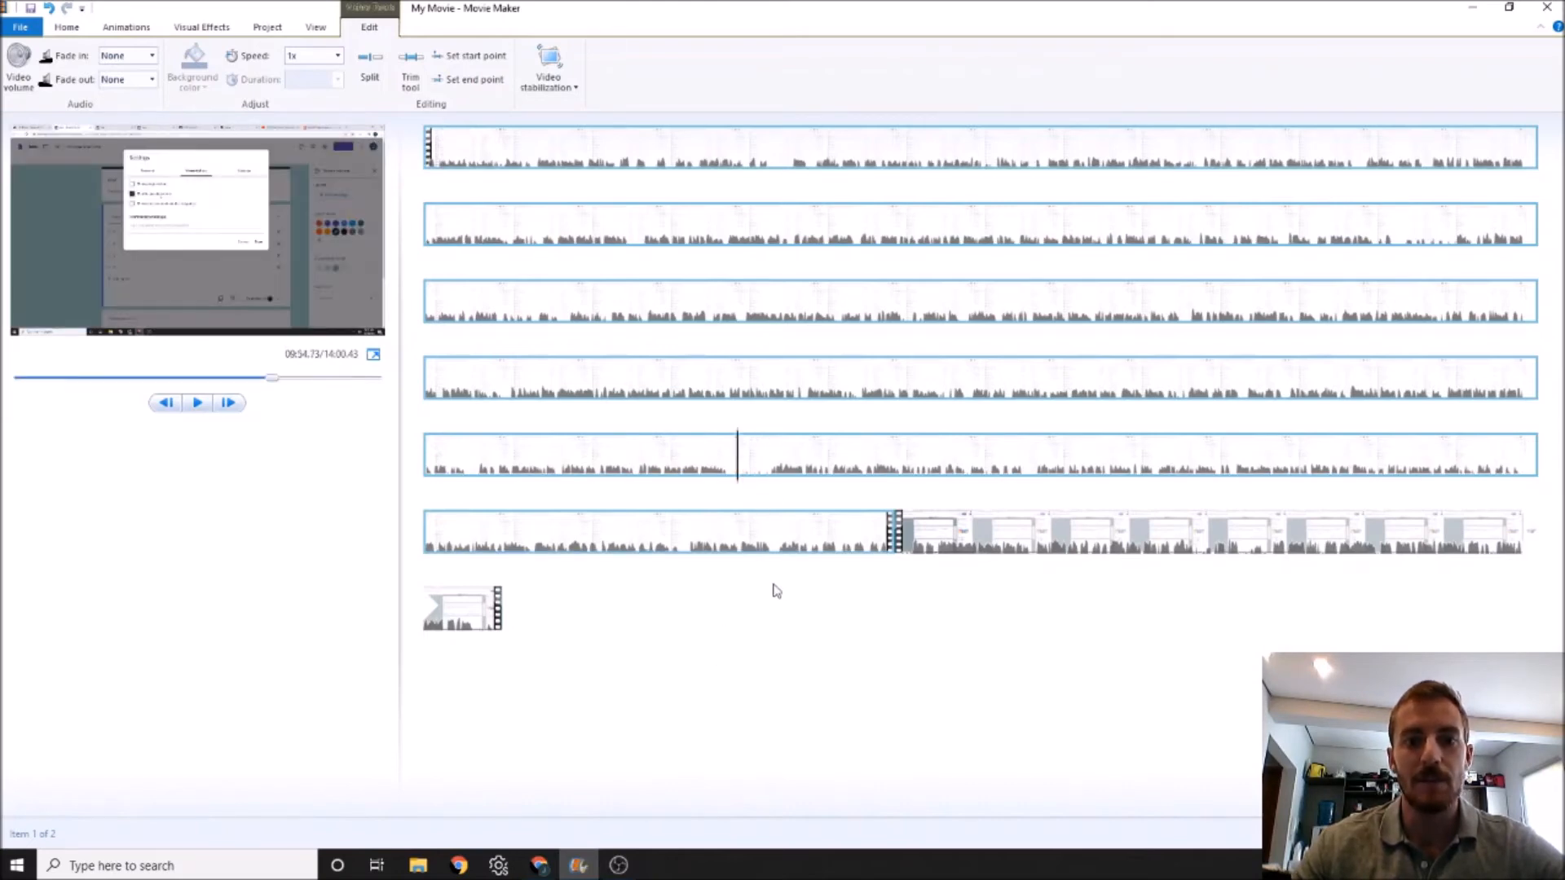
pyautogui.moveTo(738, 482)
pyautogui.mouseDown()
pyautogui.moveTo(729, 499)
pyautogui.moveTo(757, 495)
pyautogui.moveTo(725, 512)
pyautogui.moveTo(736, 493)
pyautogui.mouseUp()
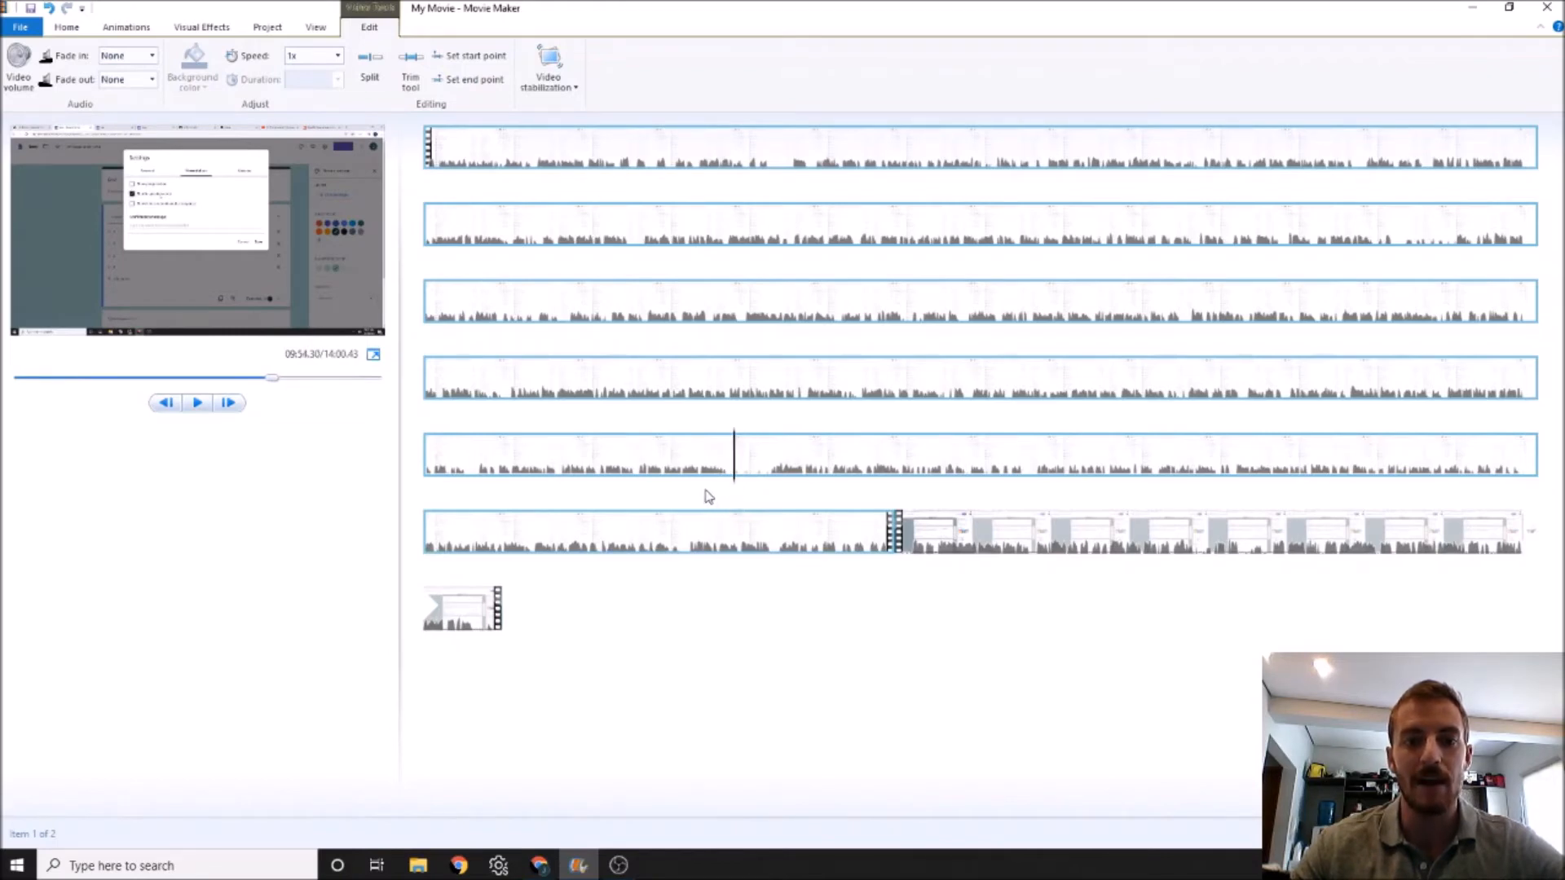
pyautogui.moveTo(734, 489); pyautogui.dragTo(580, 496)
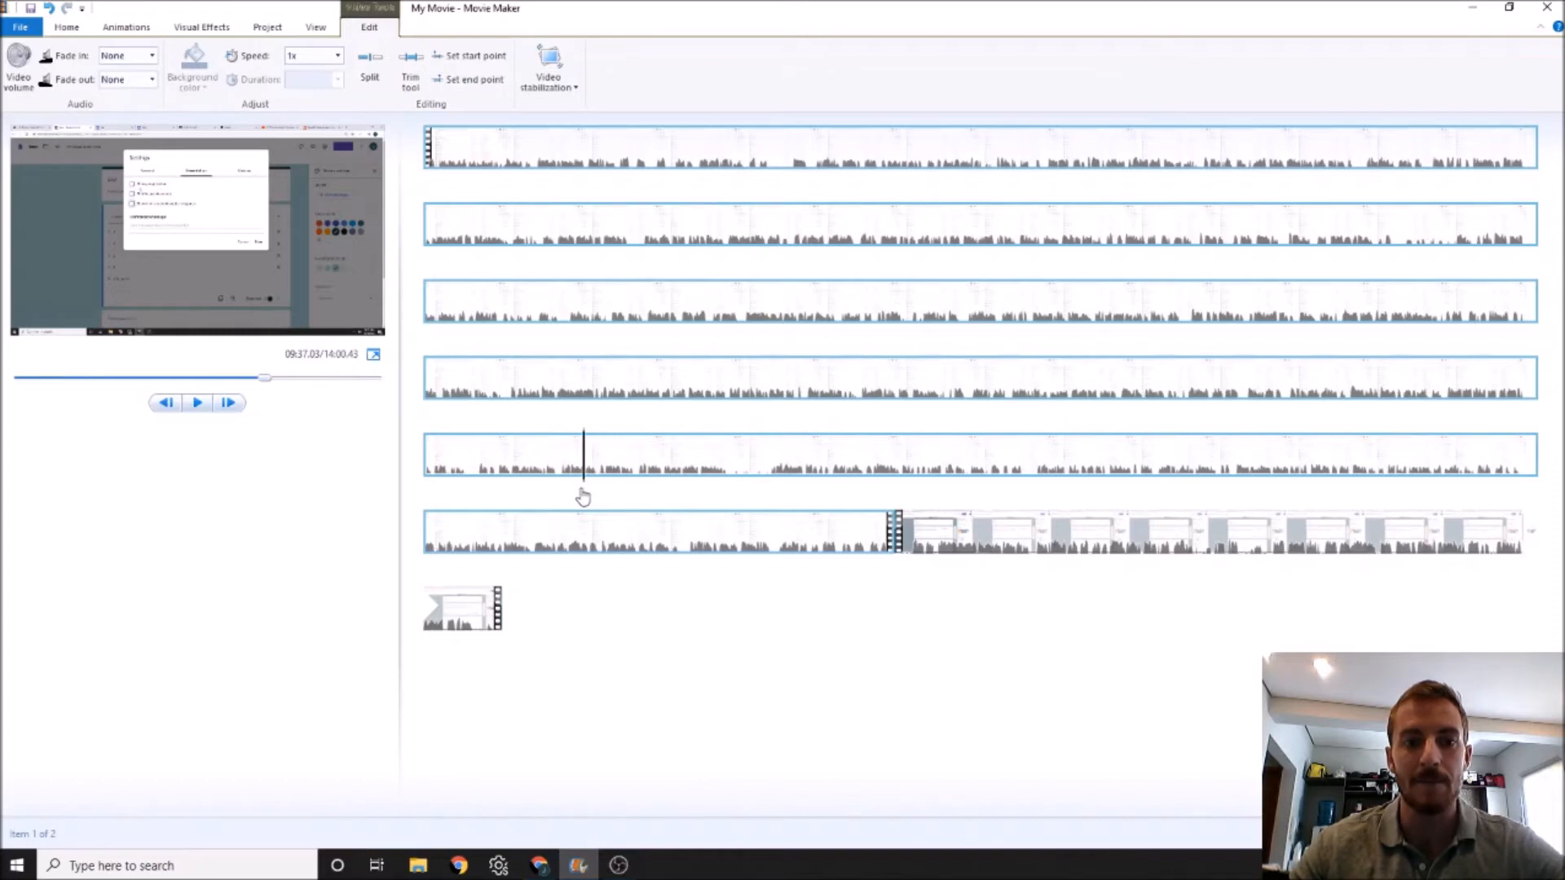
pyautogui.click(197, 405)
pyautogui.click(196, 405)
pyautogui.moveTo(587, 492); pyautogui.dragTo(728, 492)
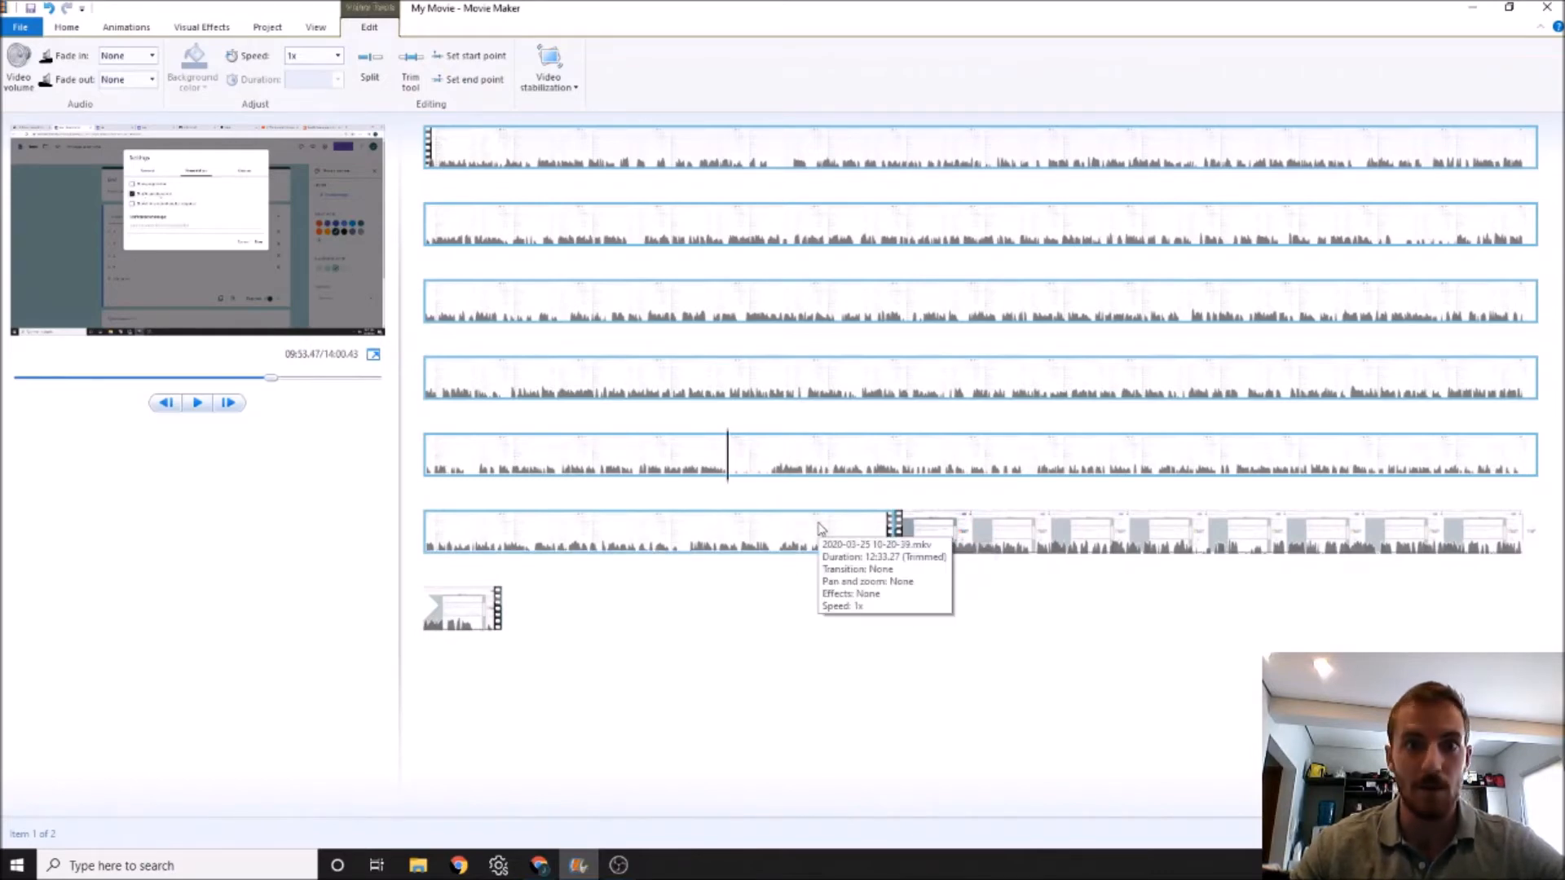
pyautogui.click(370, 70)
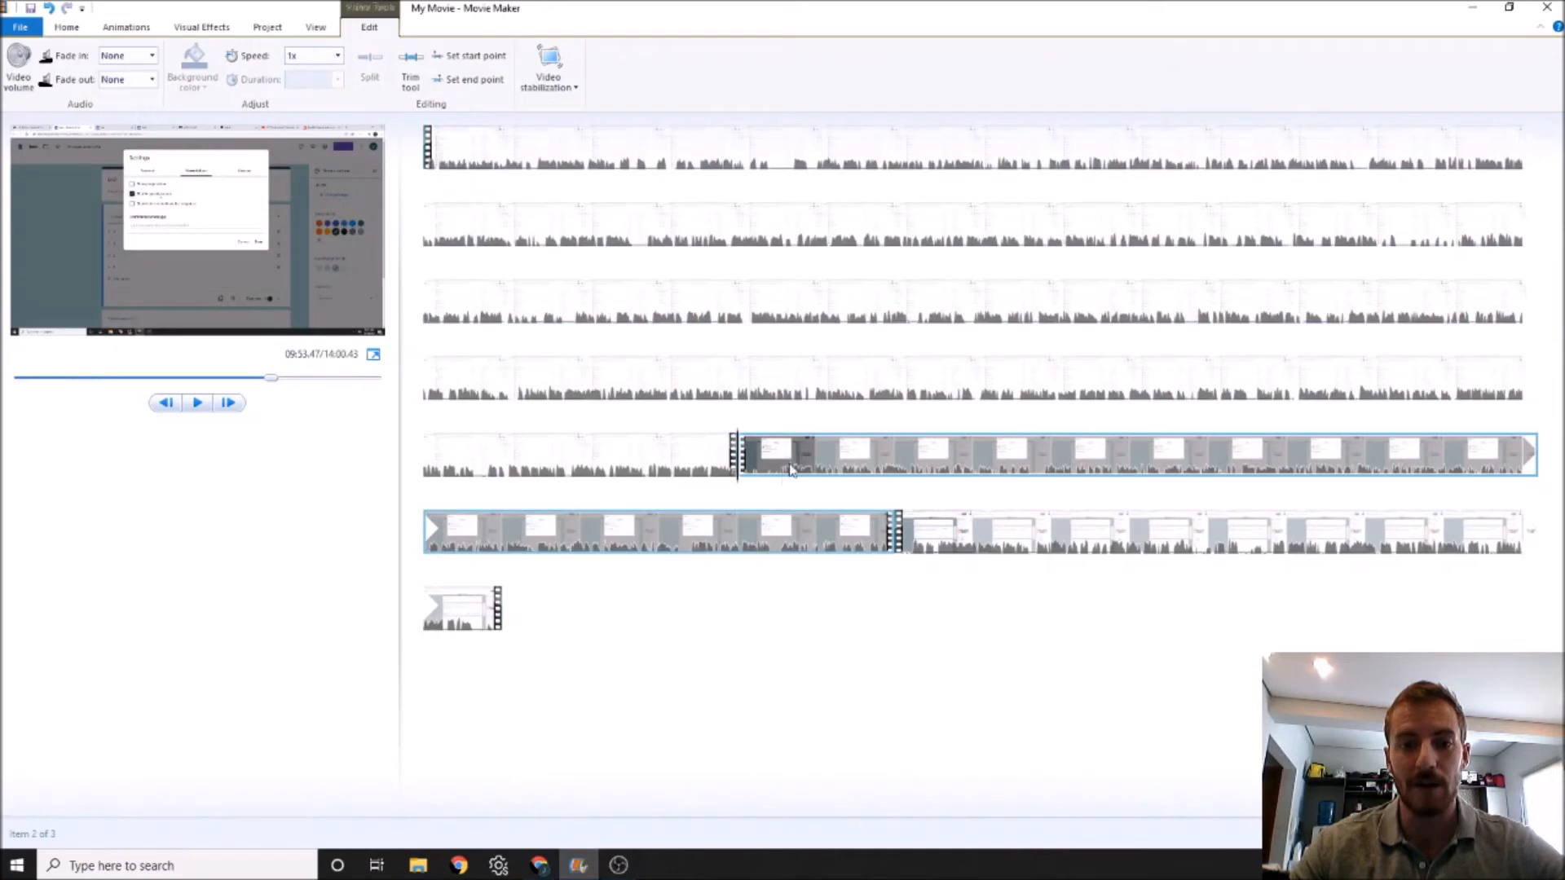
# Split the clip again at the end of the silent gap, at about 09:58.23, and select the silent piece
pyautogui.moveTo(742, 492); pyautogui.dragTo(777, 486)
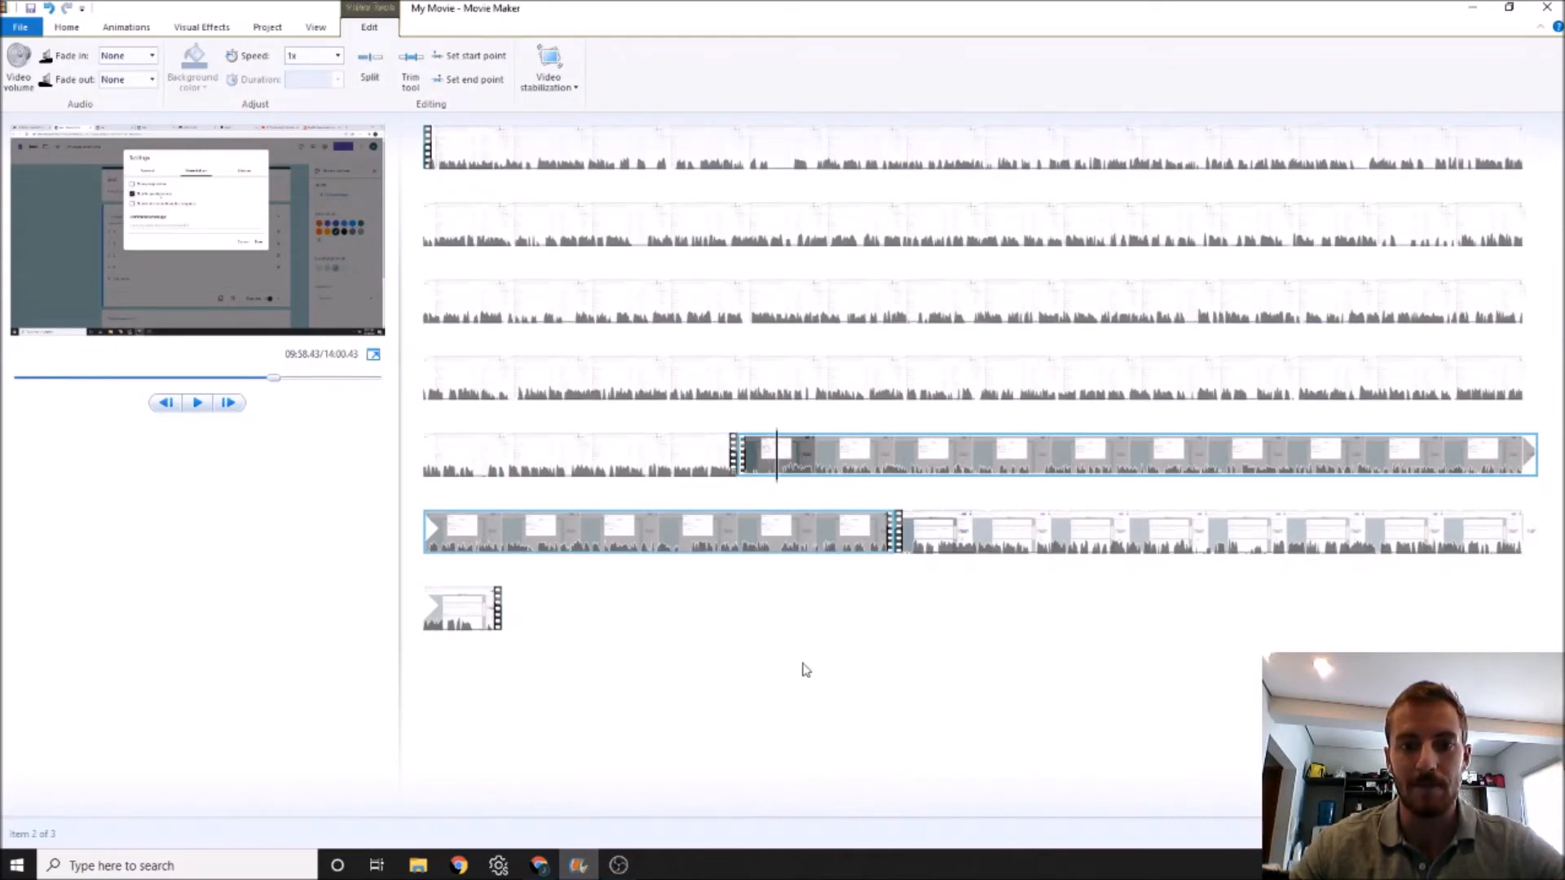
pyautogui.click(737, 392)
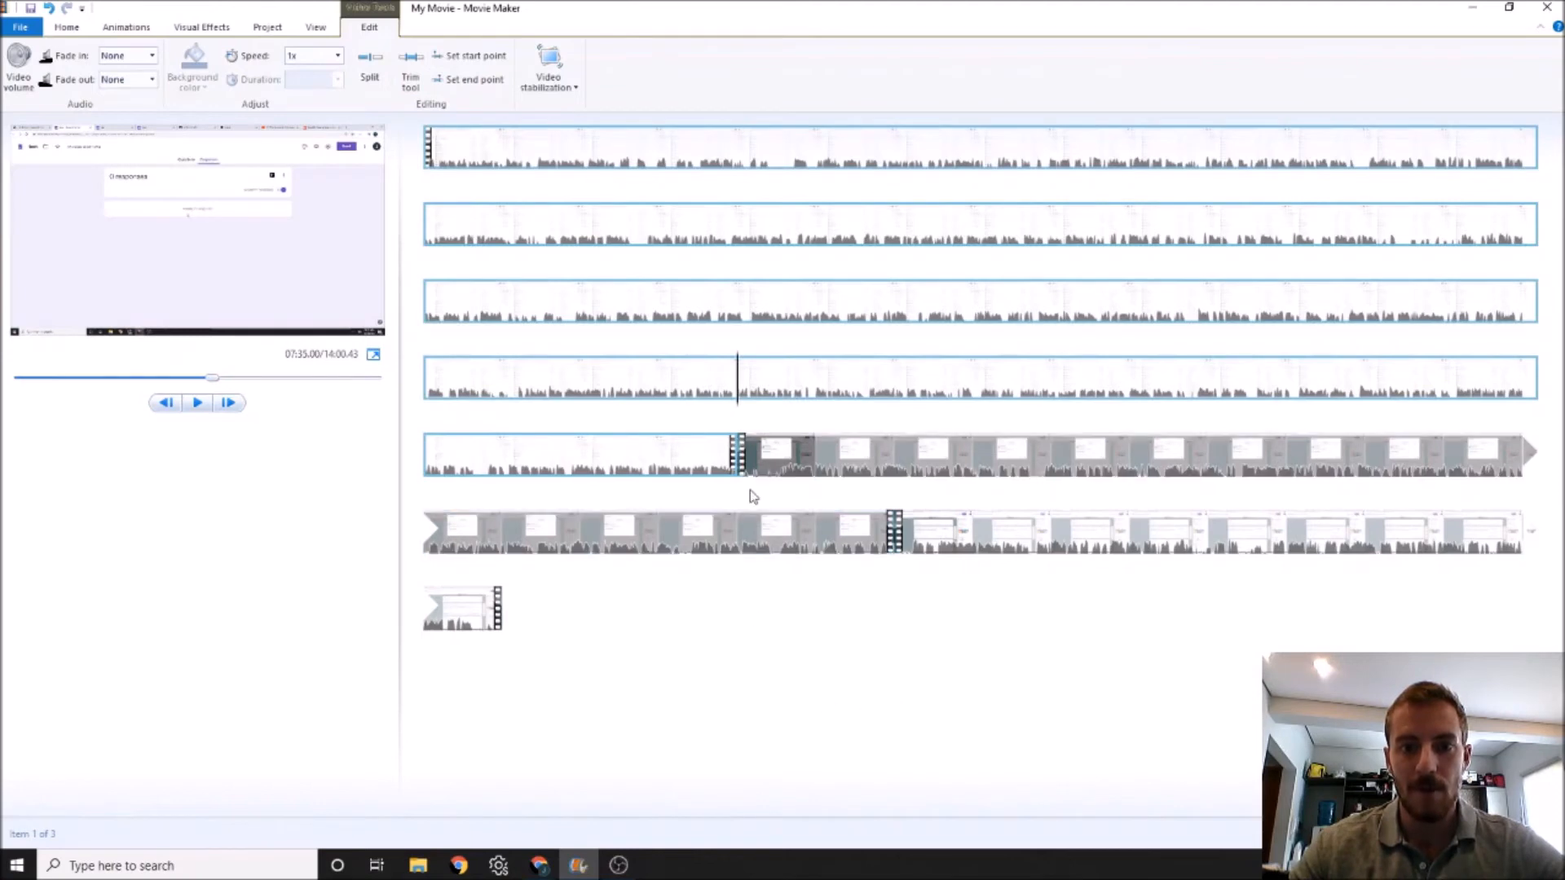
pyautogui.moveTo(738, 511); pyautogui.dragTo(777, 515)
pyautogui.click(371, 65)
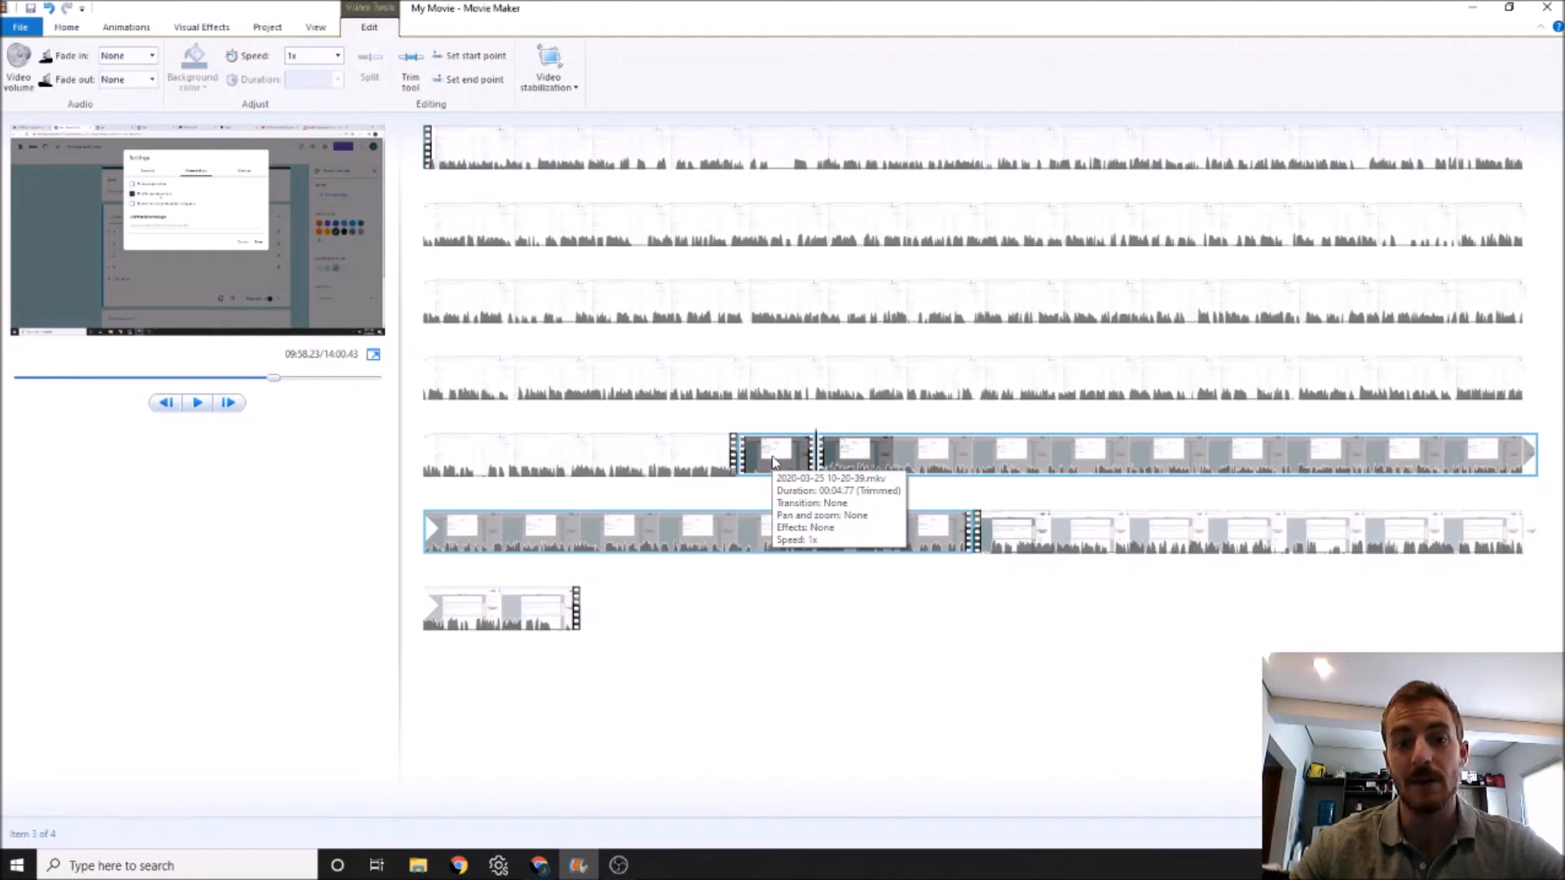
pyautogui.rightClick(773, 462)
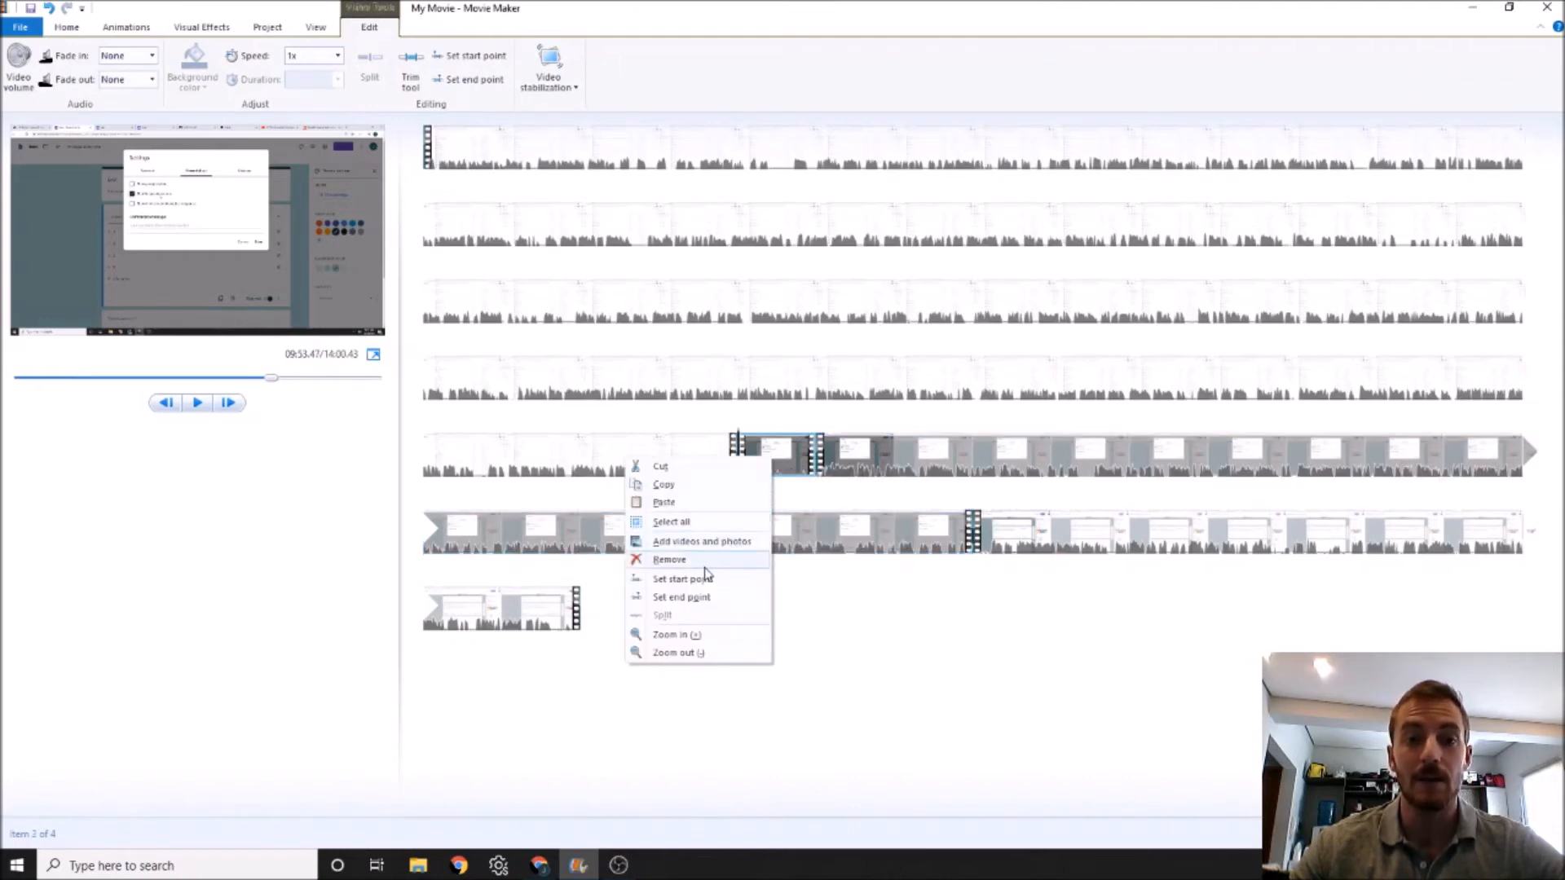
pyautogui.click(911, 709)
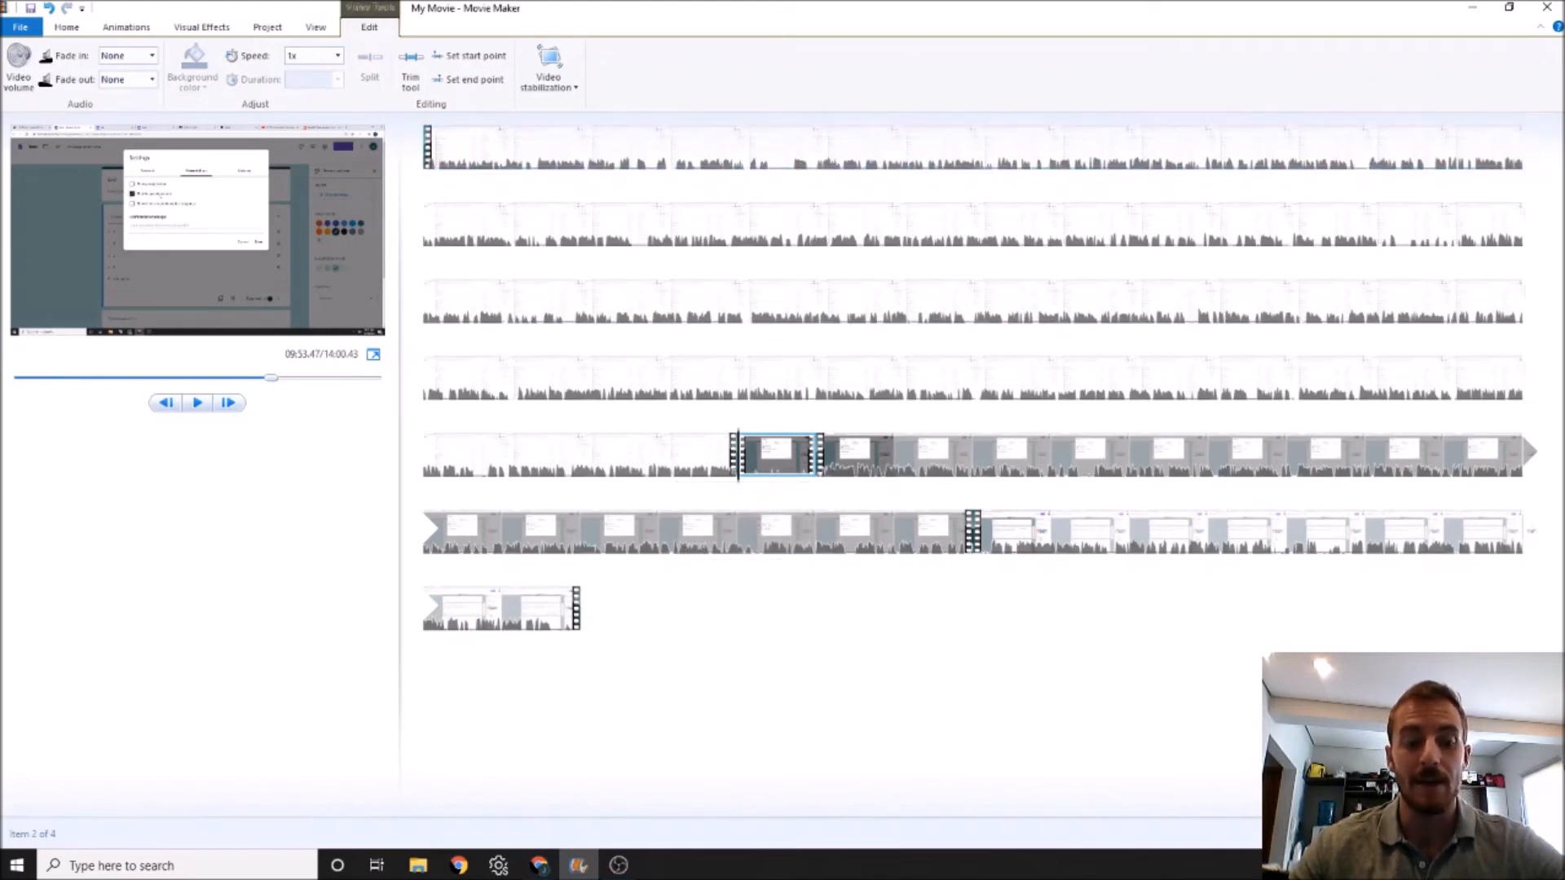
# Undo the two splits around the silent gap and view the clip's available speed settings
pyautogui.hotkey('ctrl', 'z')
pyautogui.hotkey('ctrl', 'z')
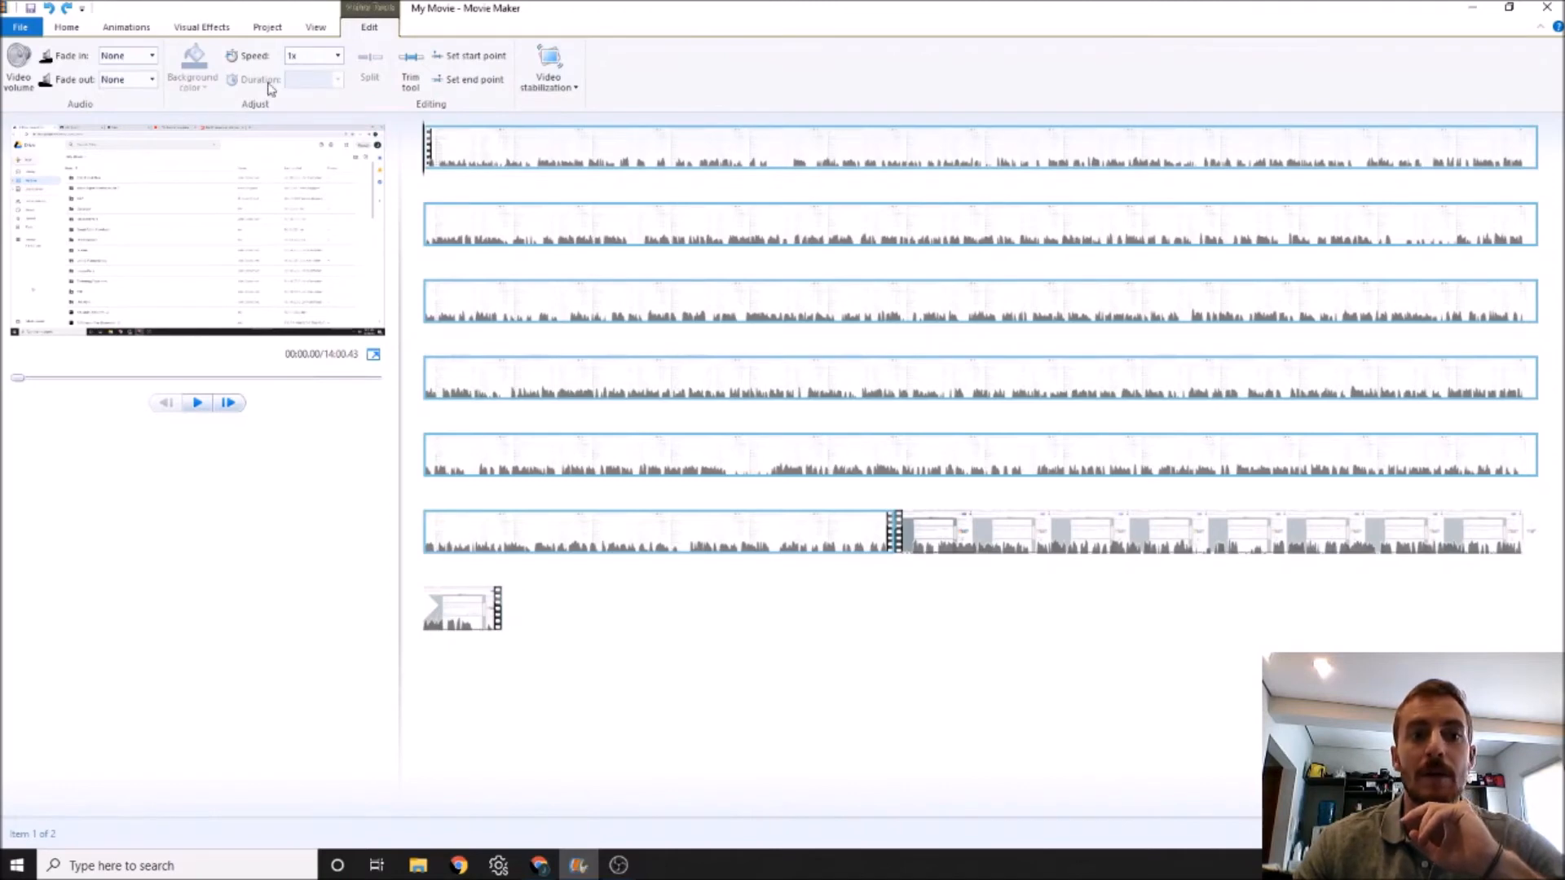
pyautogui.click(338, 57)
pyautogui.click(239, 555)
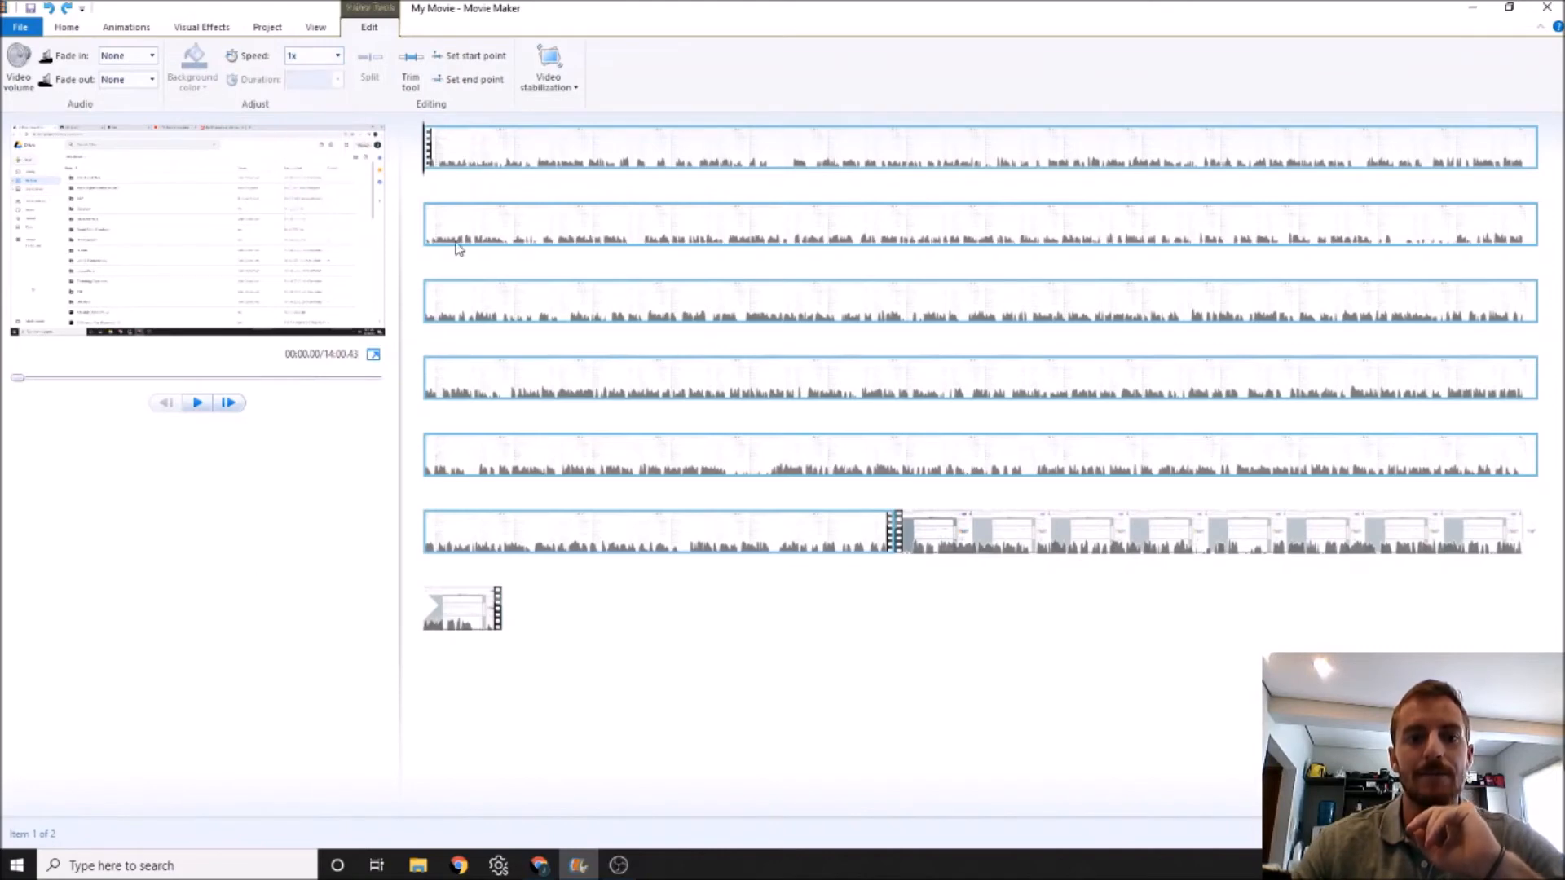
pyautogui.moveTo(460, 239)
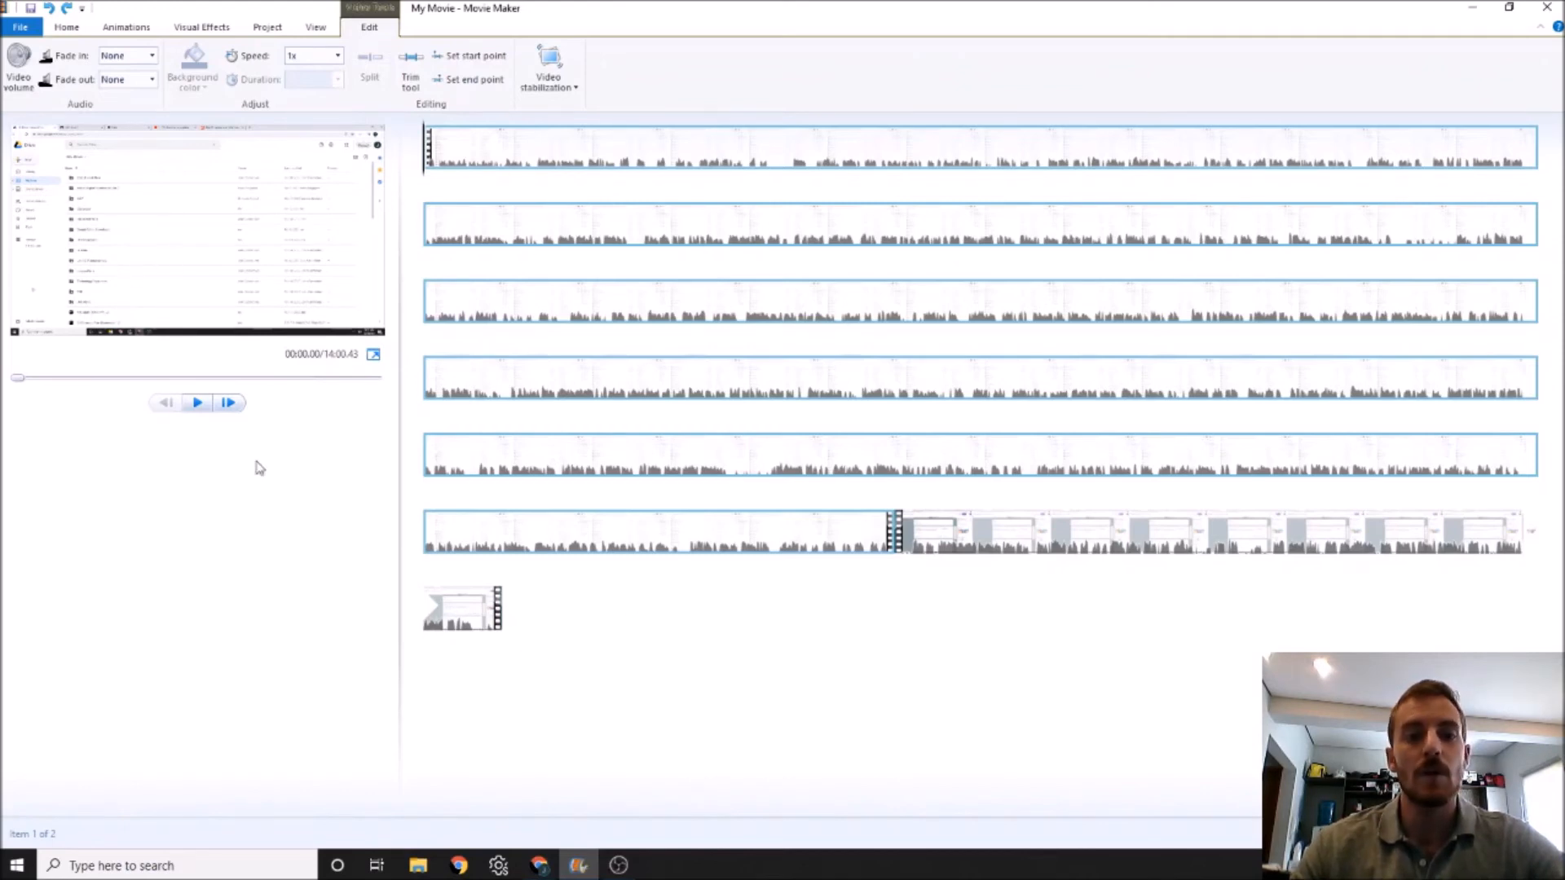
# Save the movie to the Desktop with the For computer setting, naming the MPEG-4 file Google Forms Tutorial
pyautogui.click(18, 28)
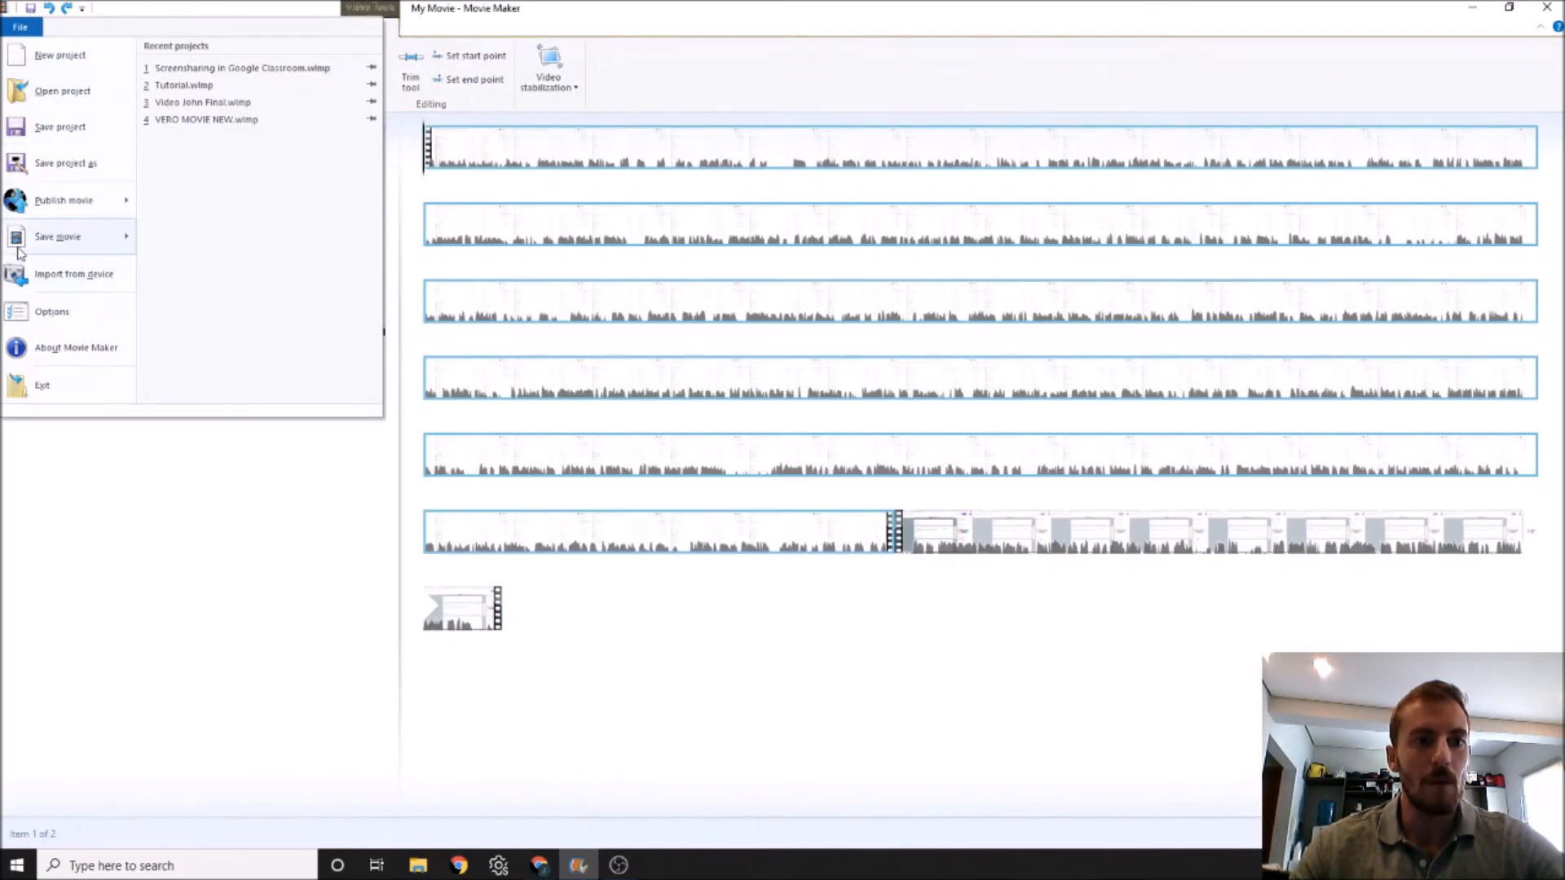
pyautogui.moveTo(25, 239)
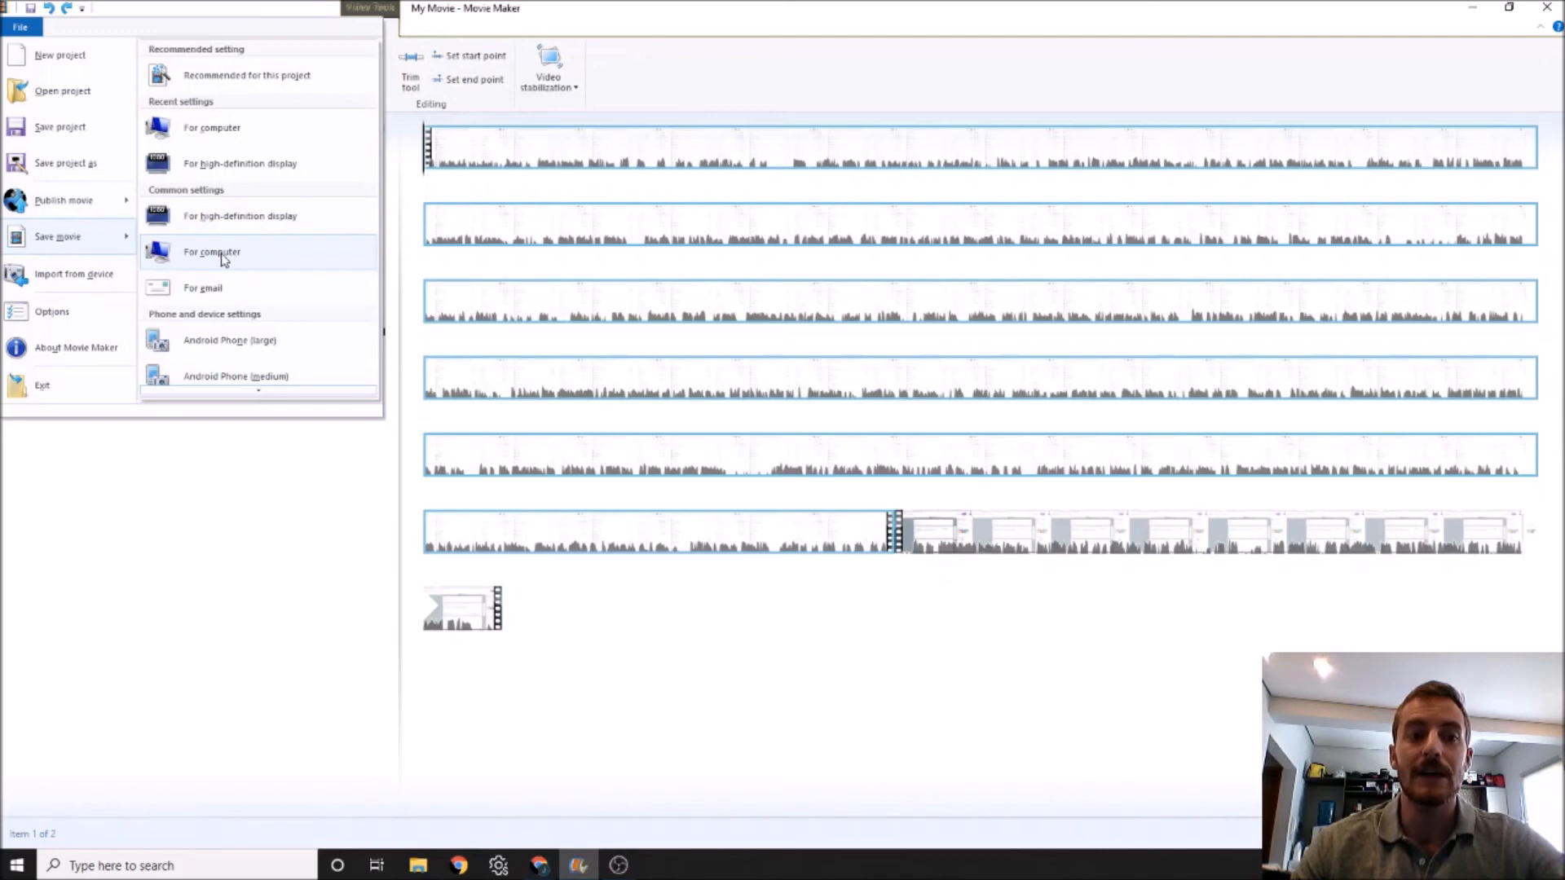
pyautogui.click(212, 252)
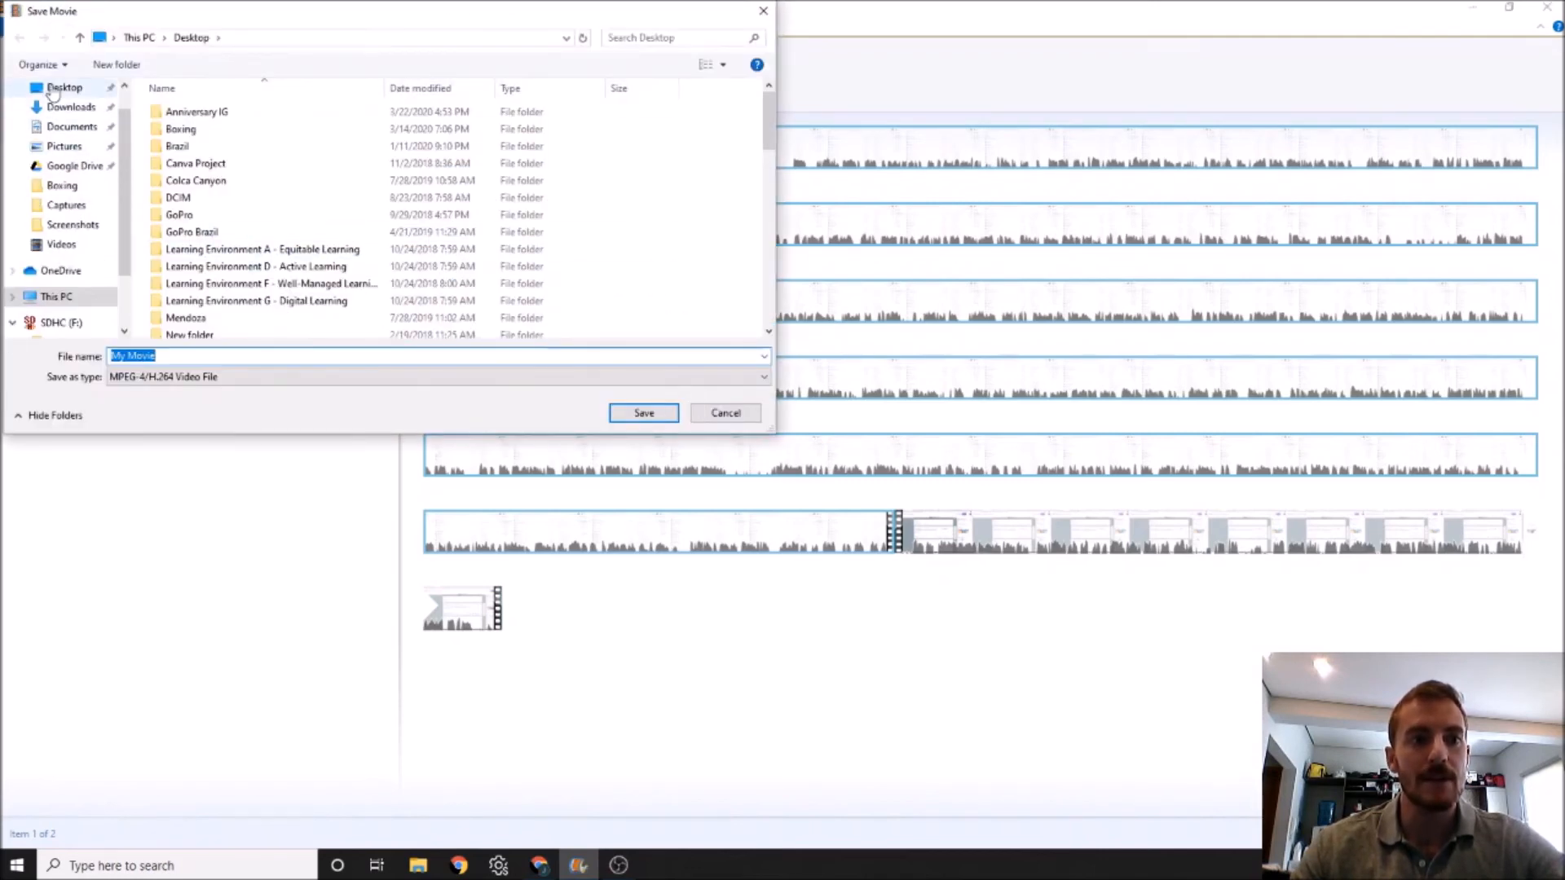
pyautogui.click(68, 88)
pyautogui.click(202, 360)
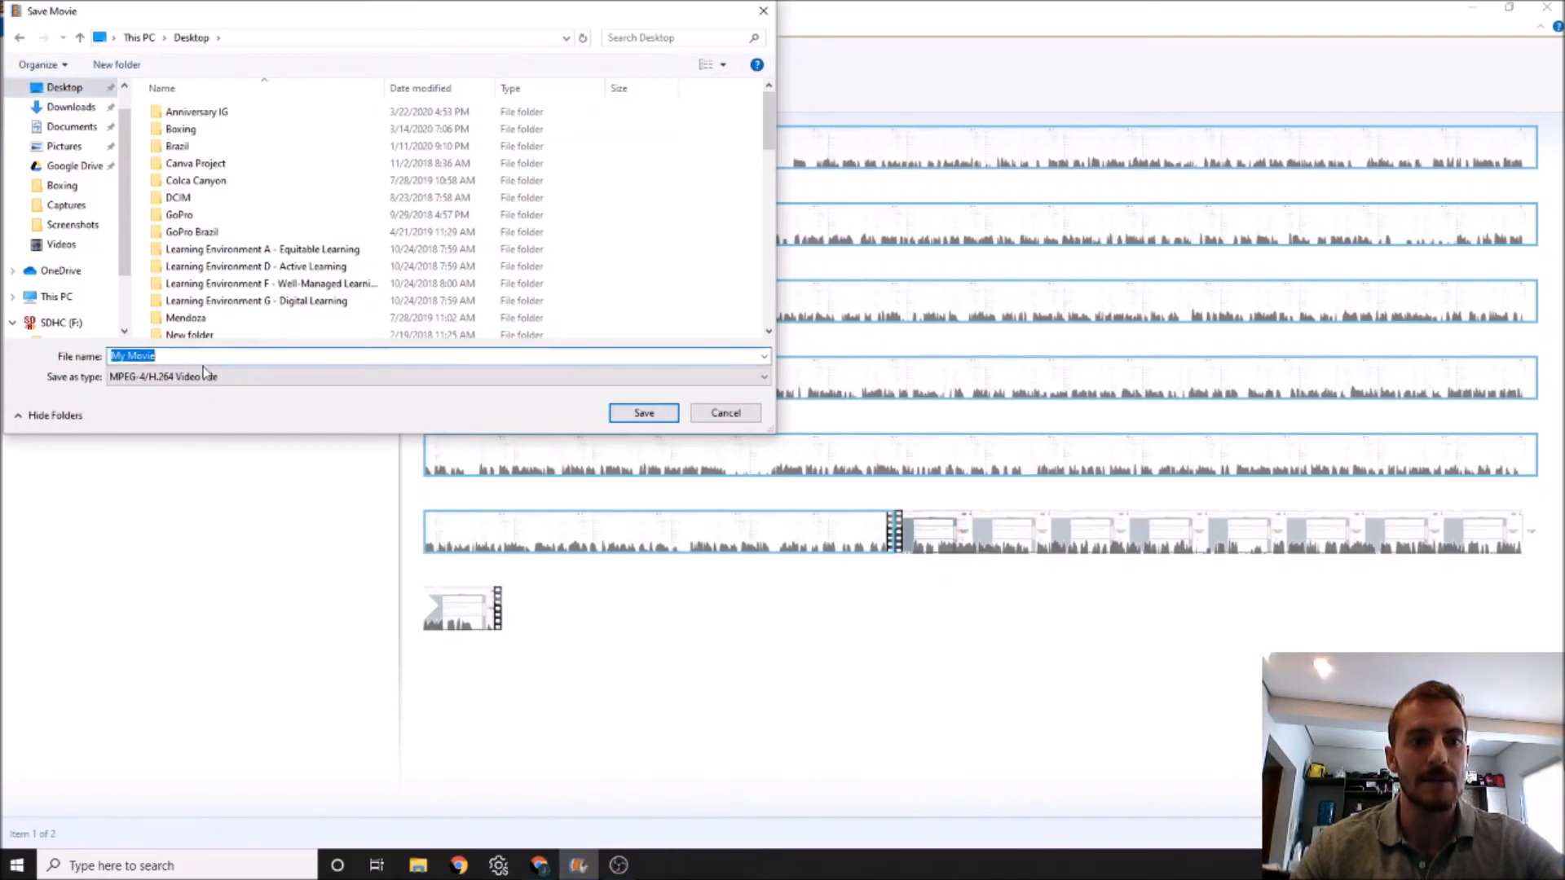
pyautogui.press('BackSpace')
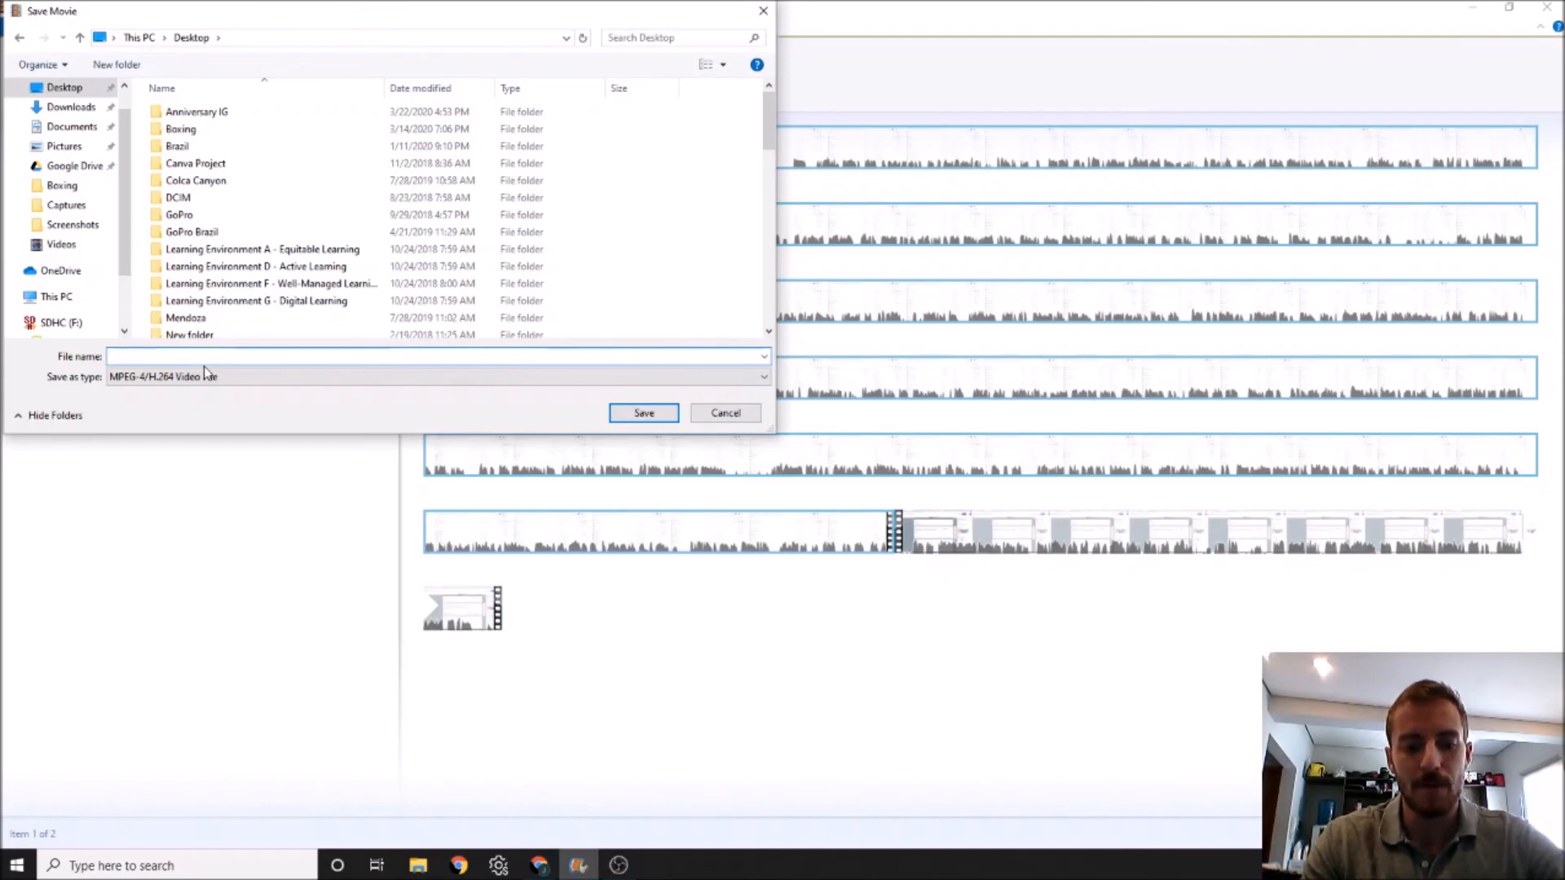
pyautogui.write('Googl')
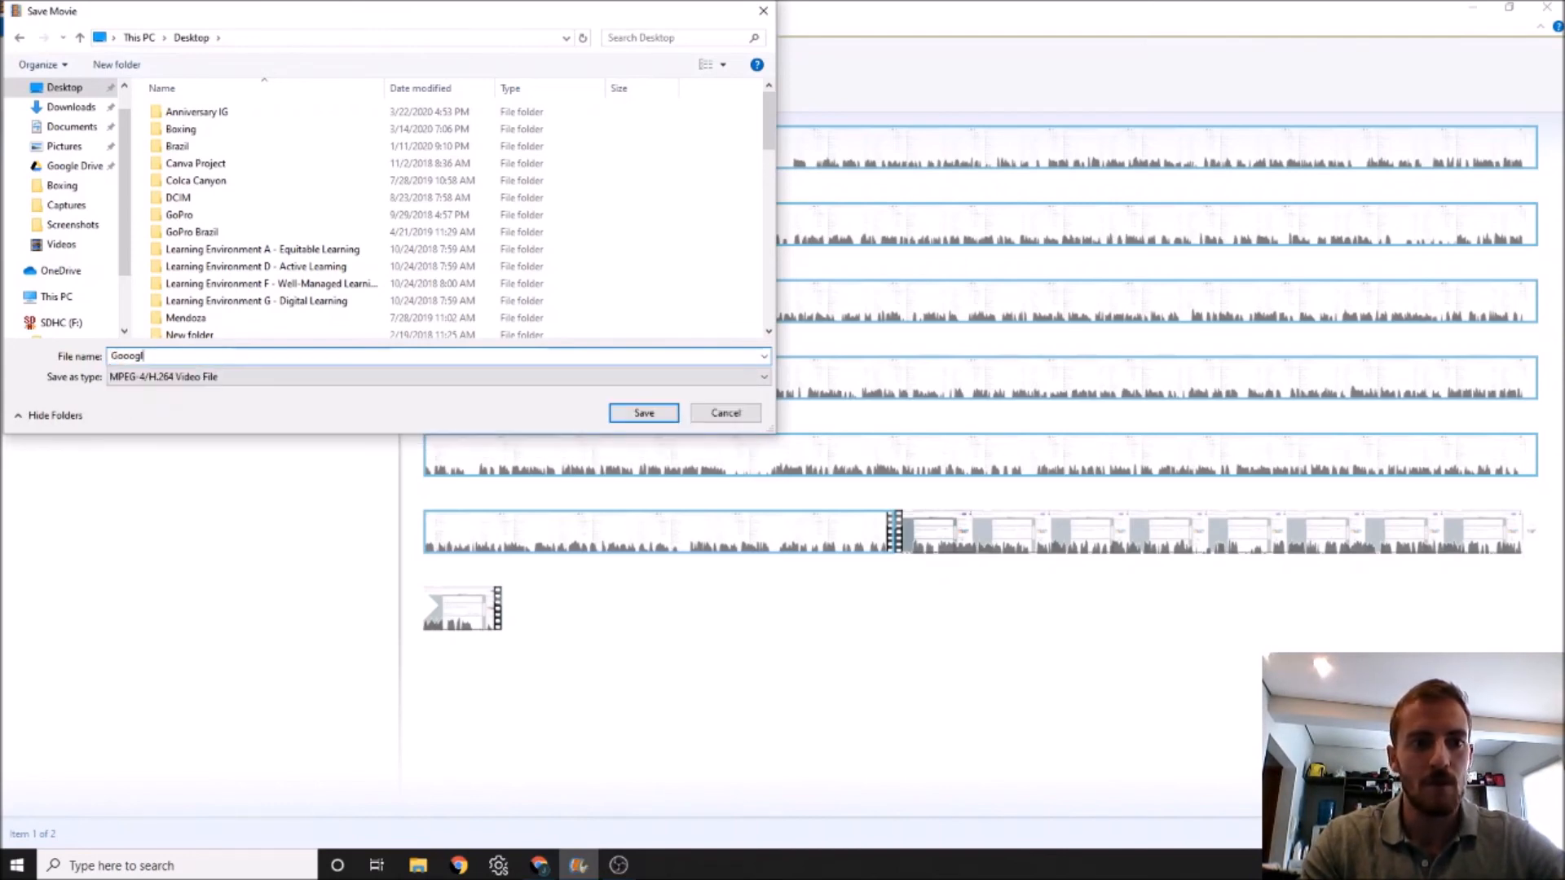
pyautogui.write('e F')
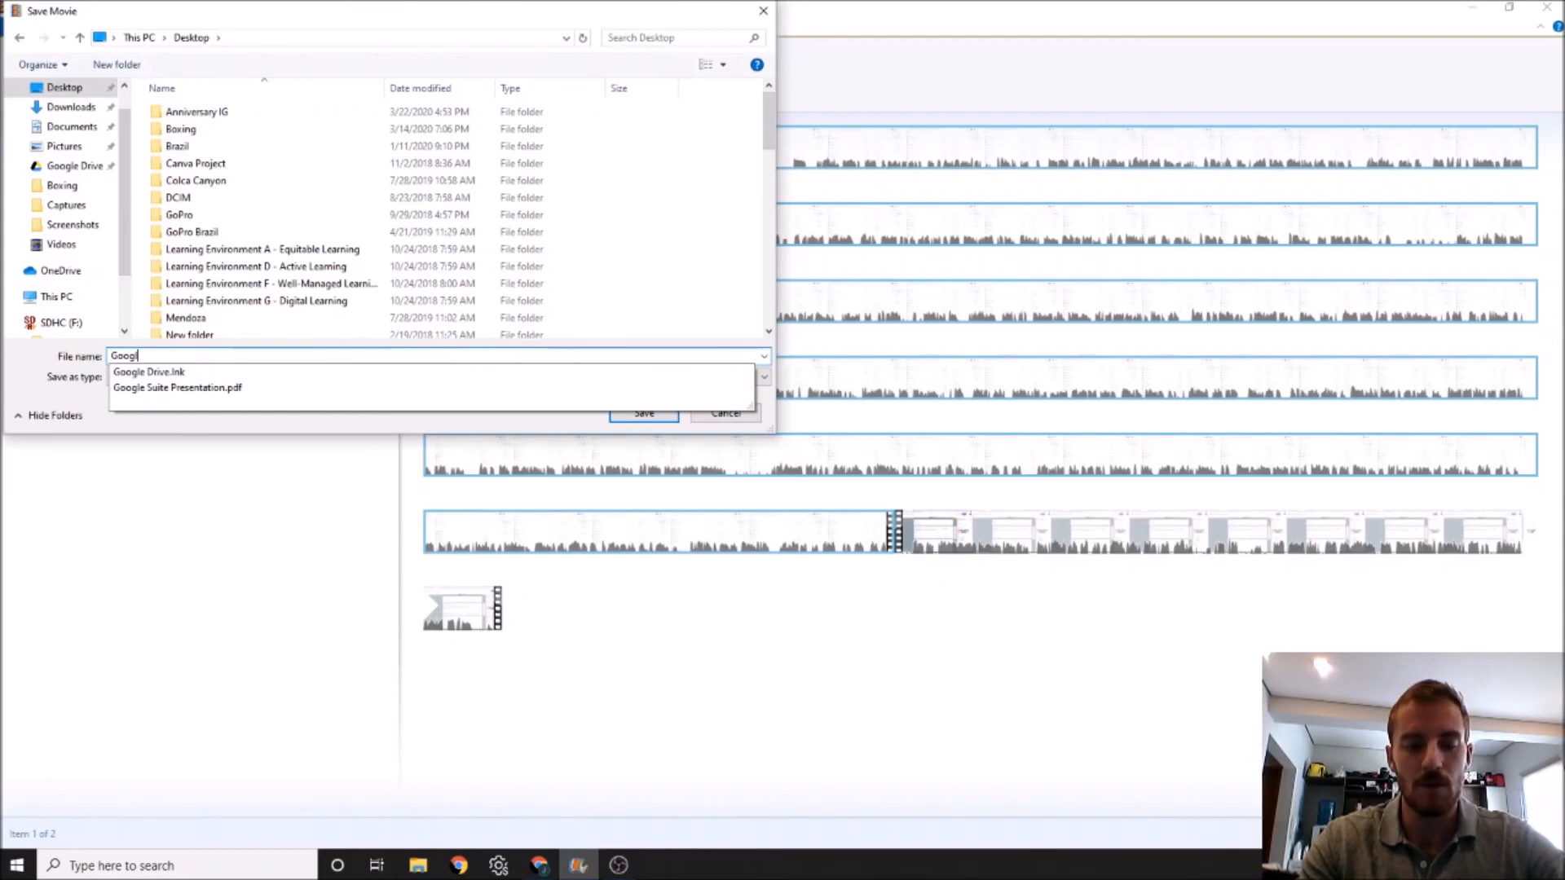
pyautogui.write('orms T')
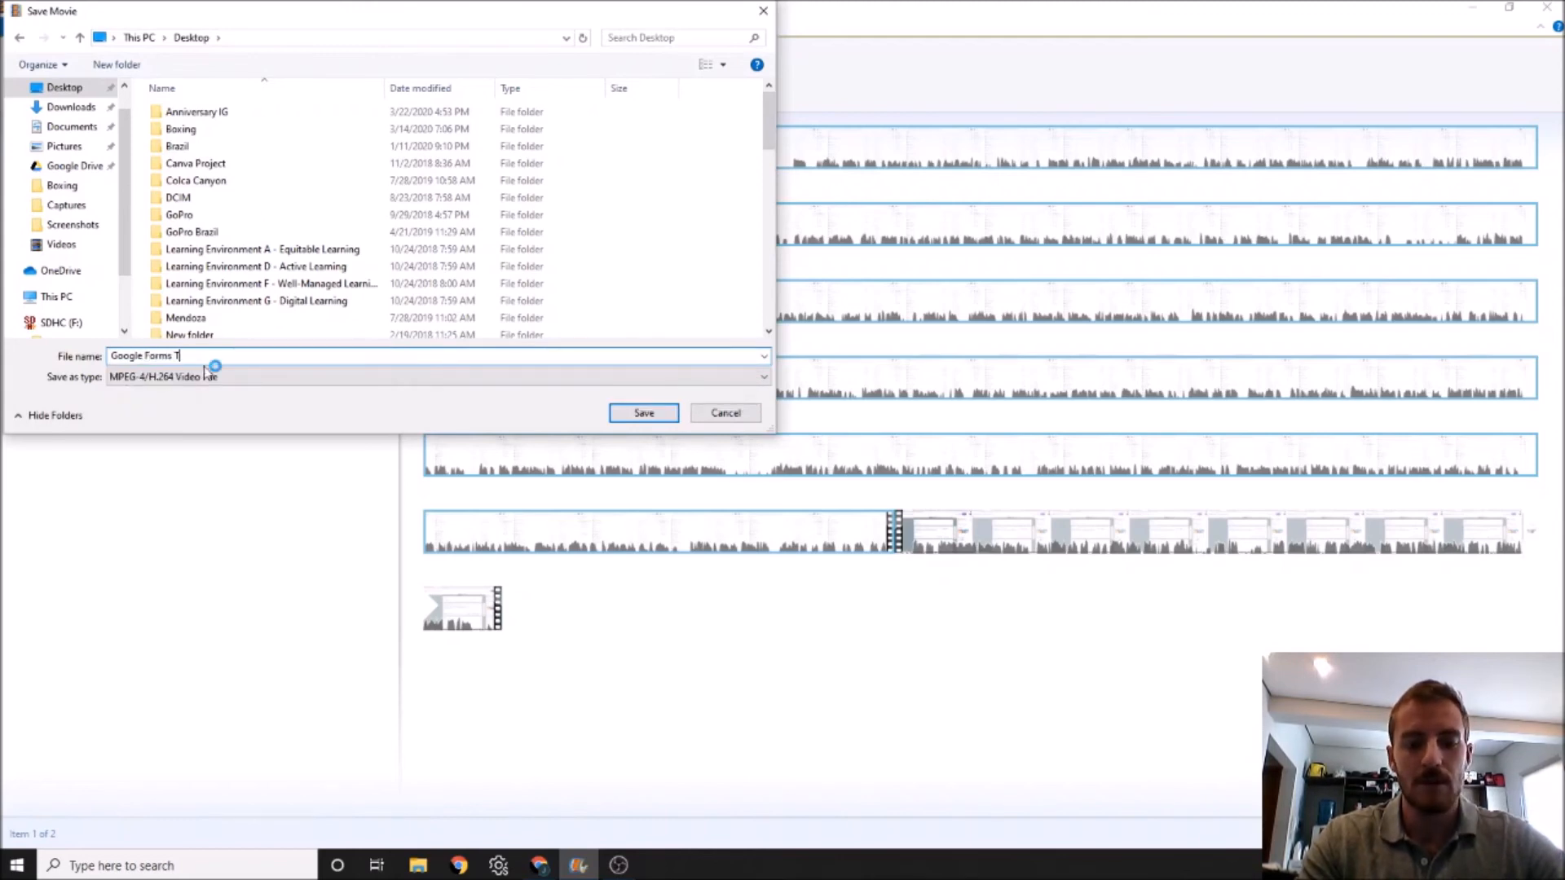
pyautogui.write('utorial')
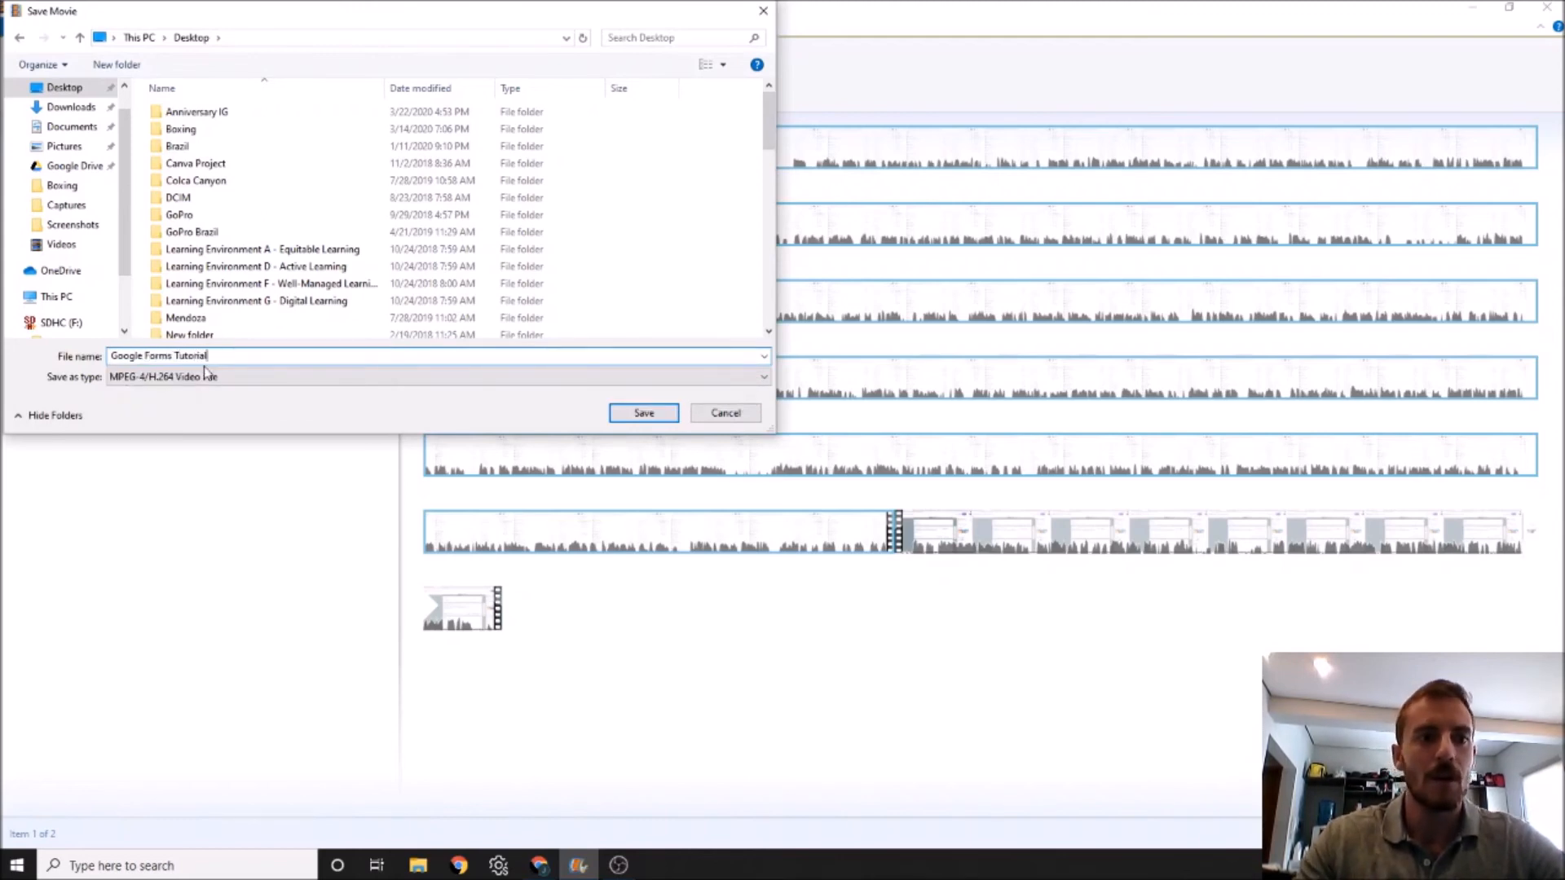
pyautogui.click(644, 413)
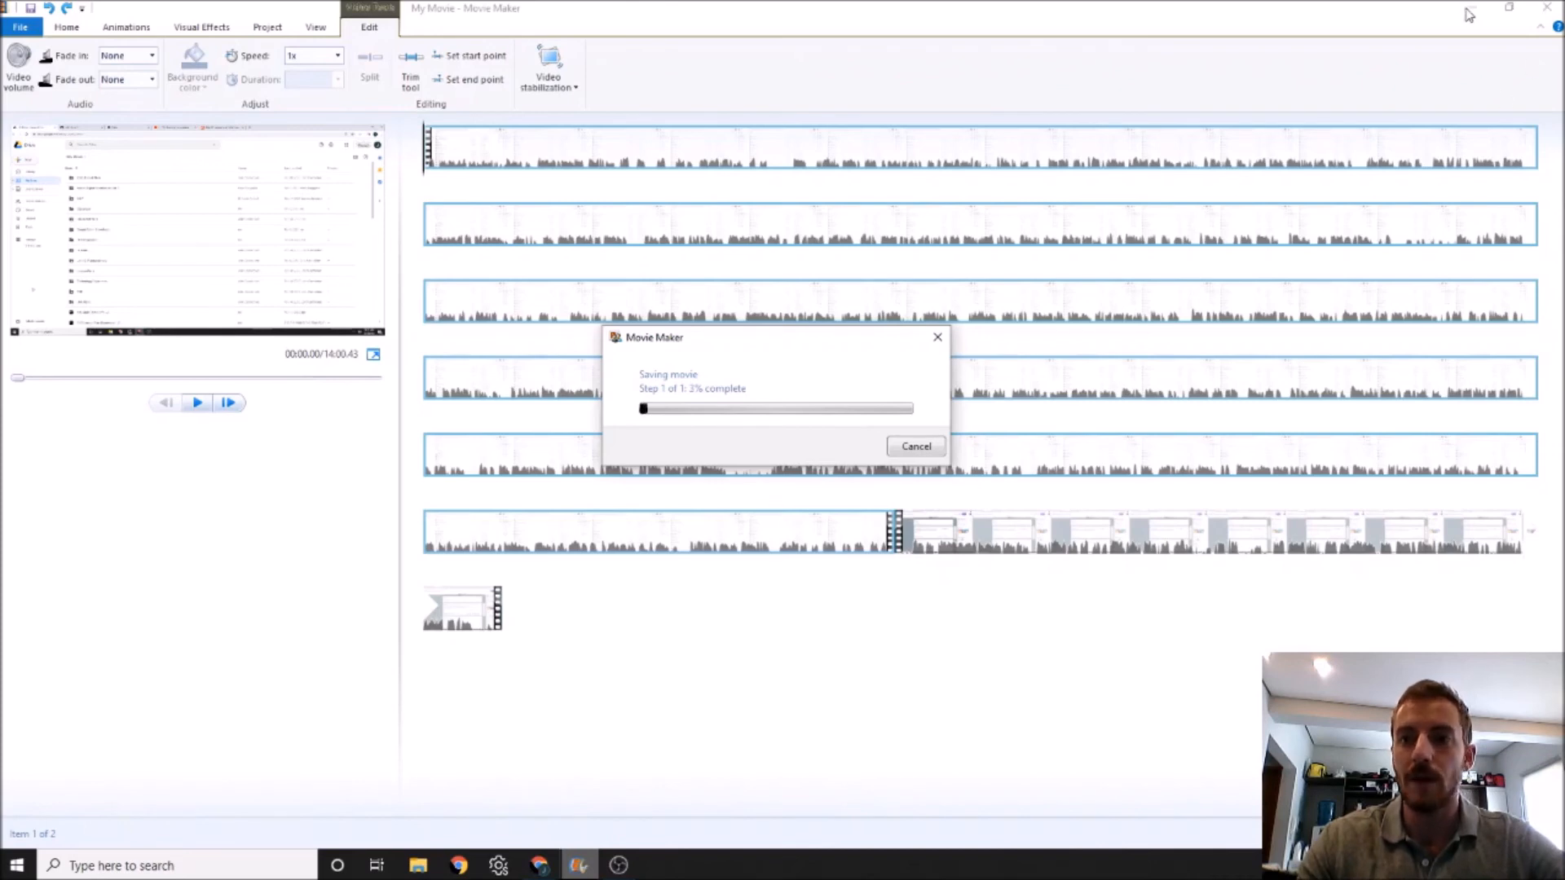
# Cancel the movie export in progress and confirm the cancellation
pyautogui.moveTo(619, 865)
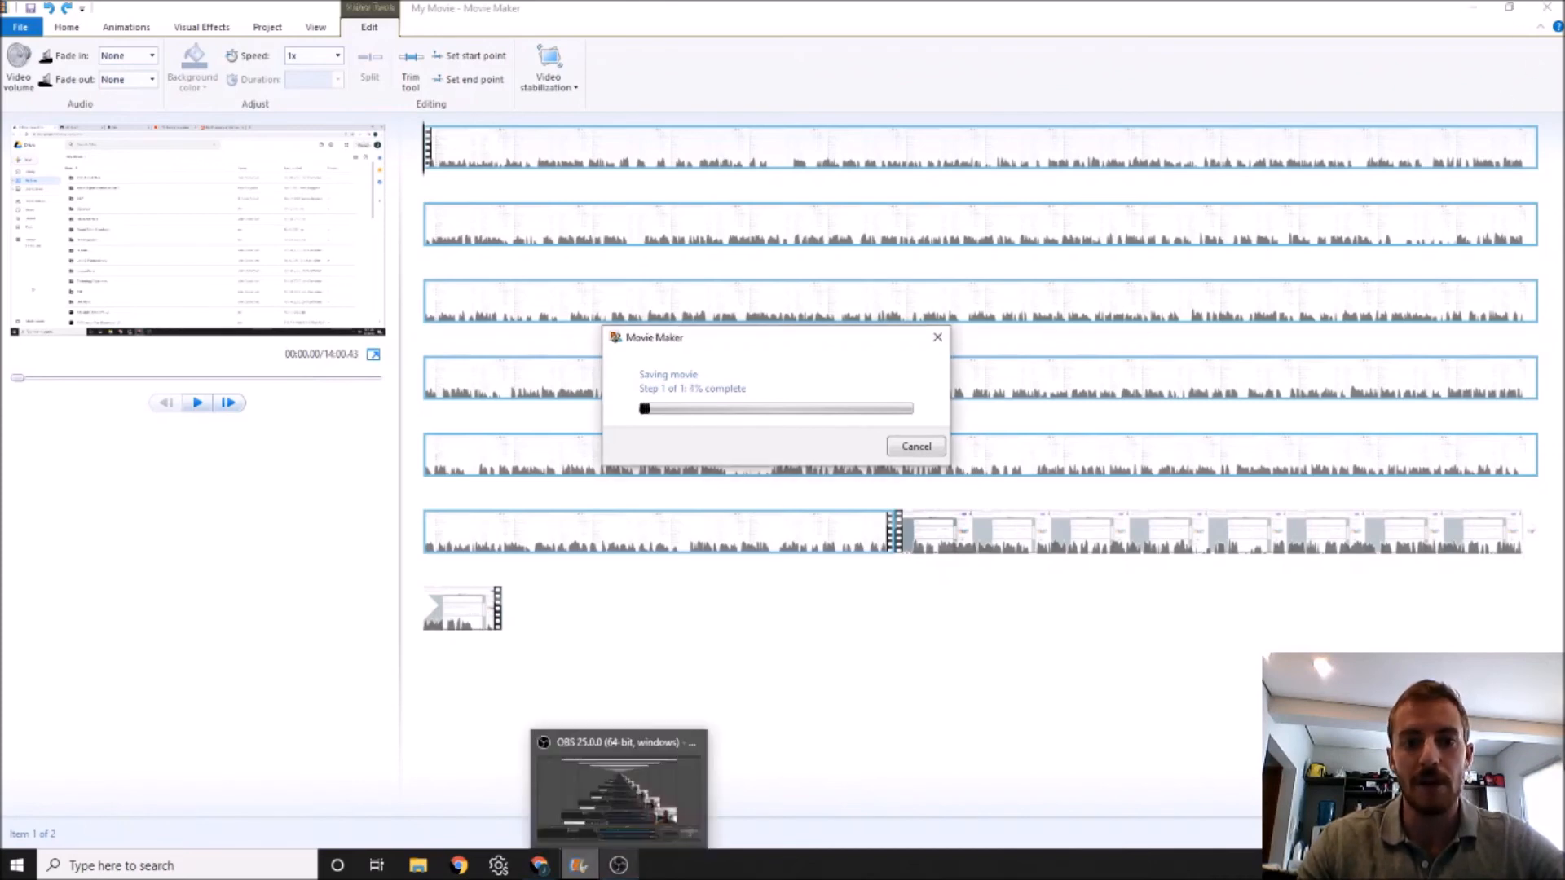
pyautogui.click(916, 446)
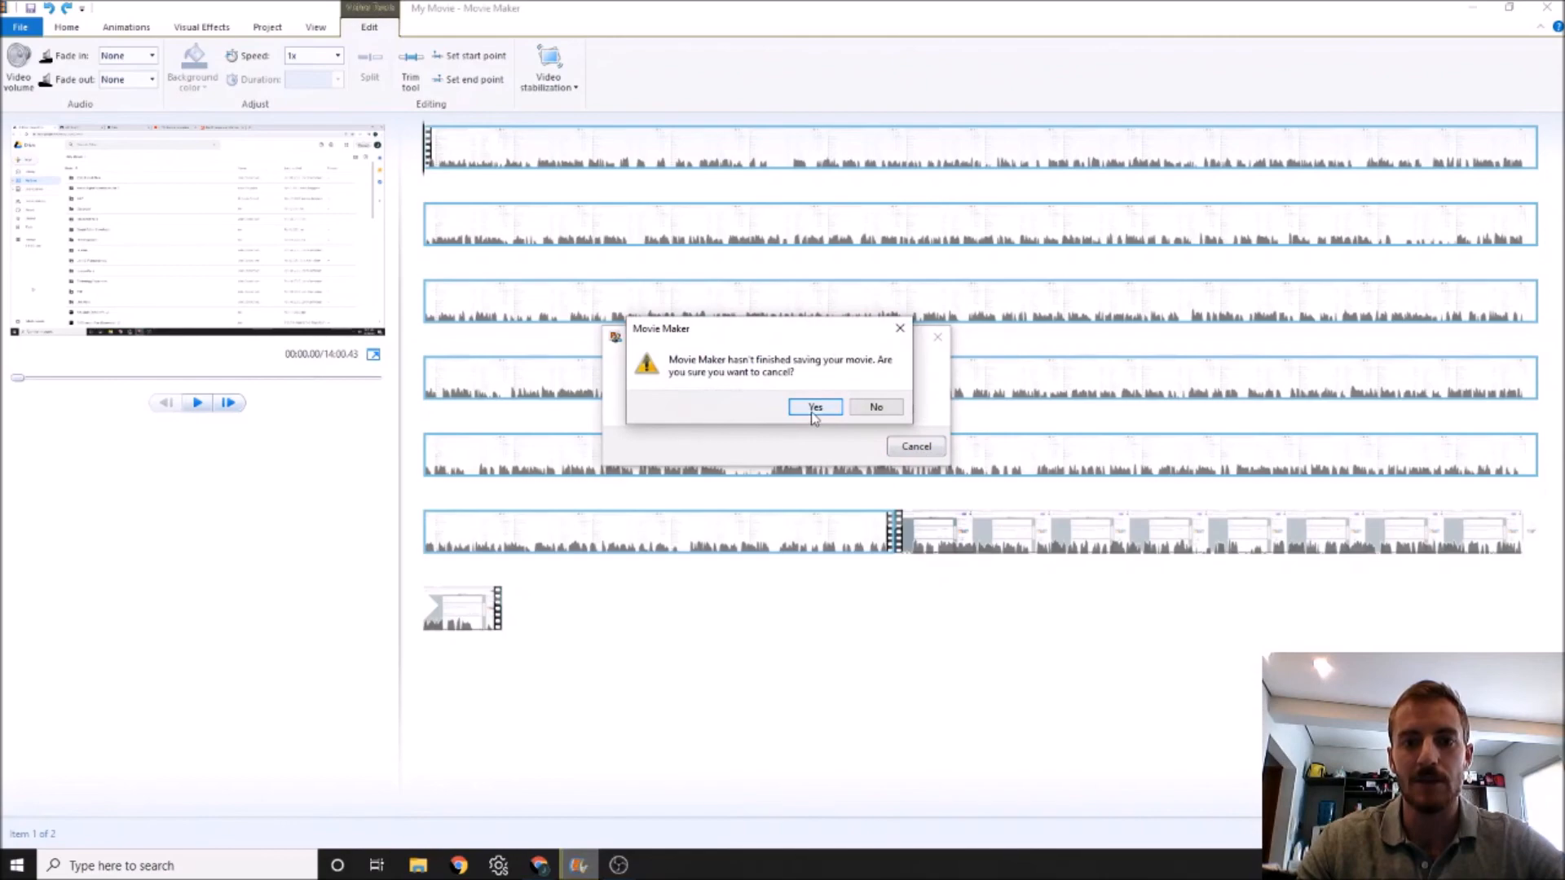
pyautogui.click(814, 408)
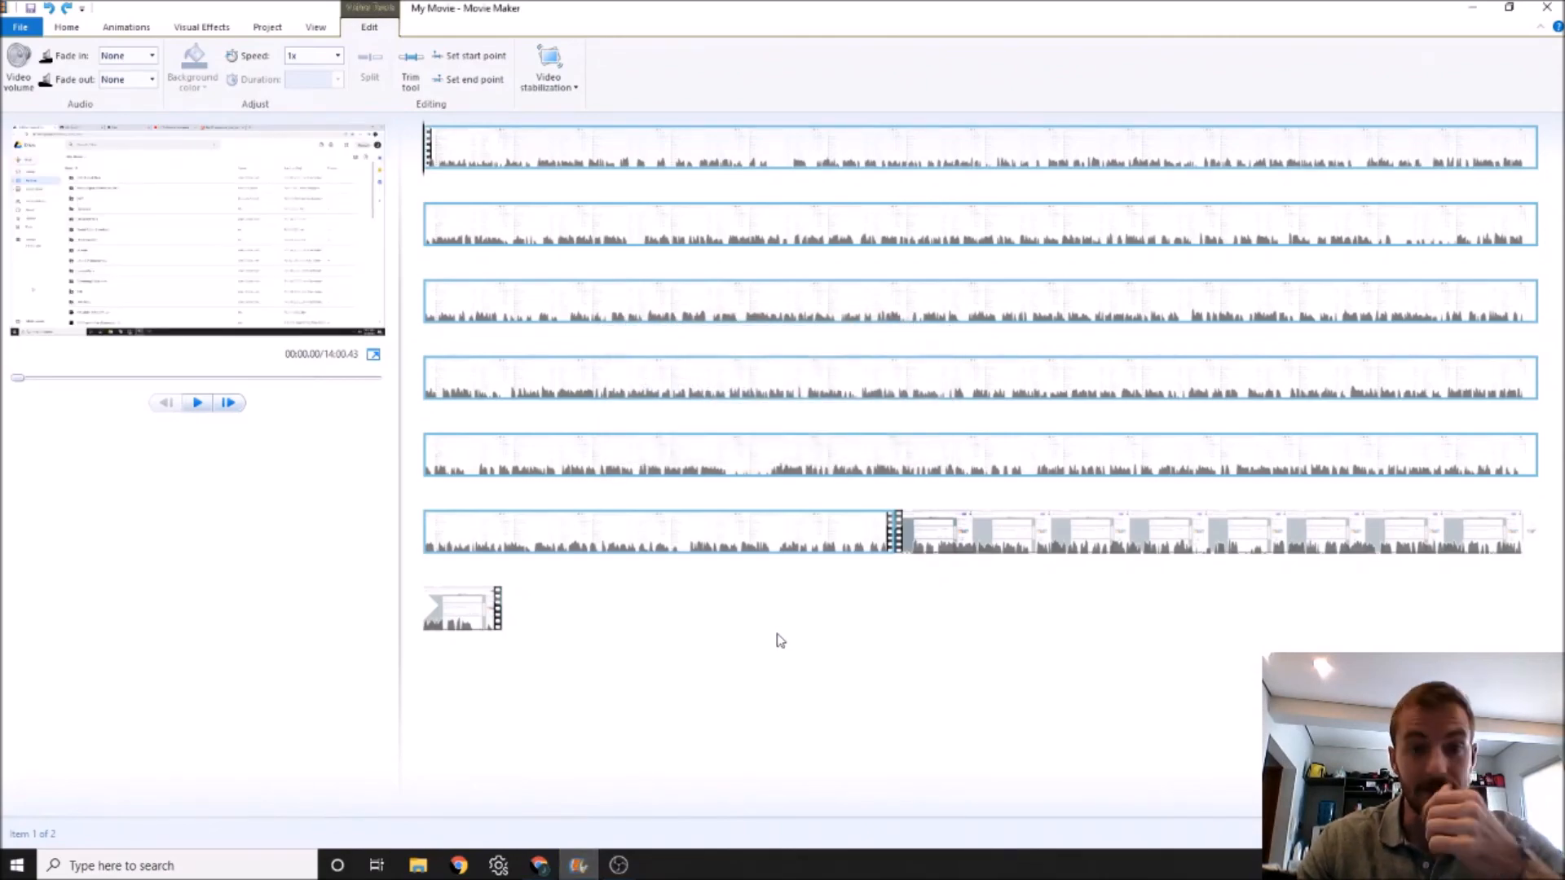
# Minimize Movie Maker, switch to Chrome and search the web for "verify youtube account" in a new tab
pyautogui.click(1480, 15)
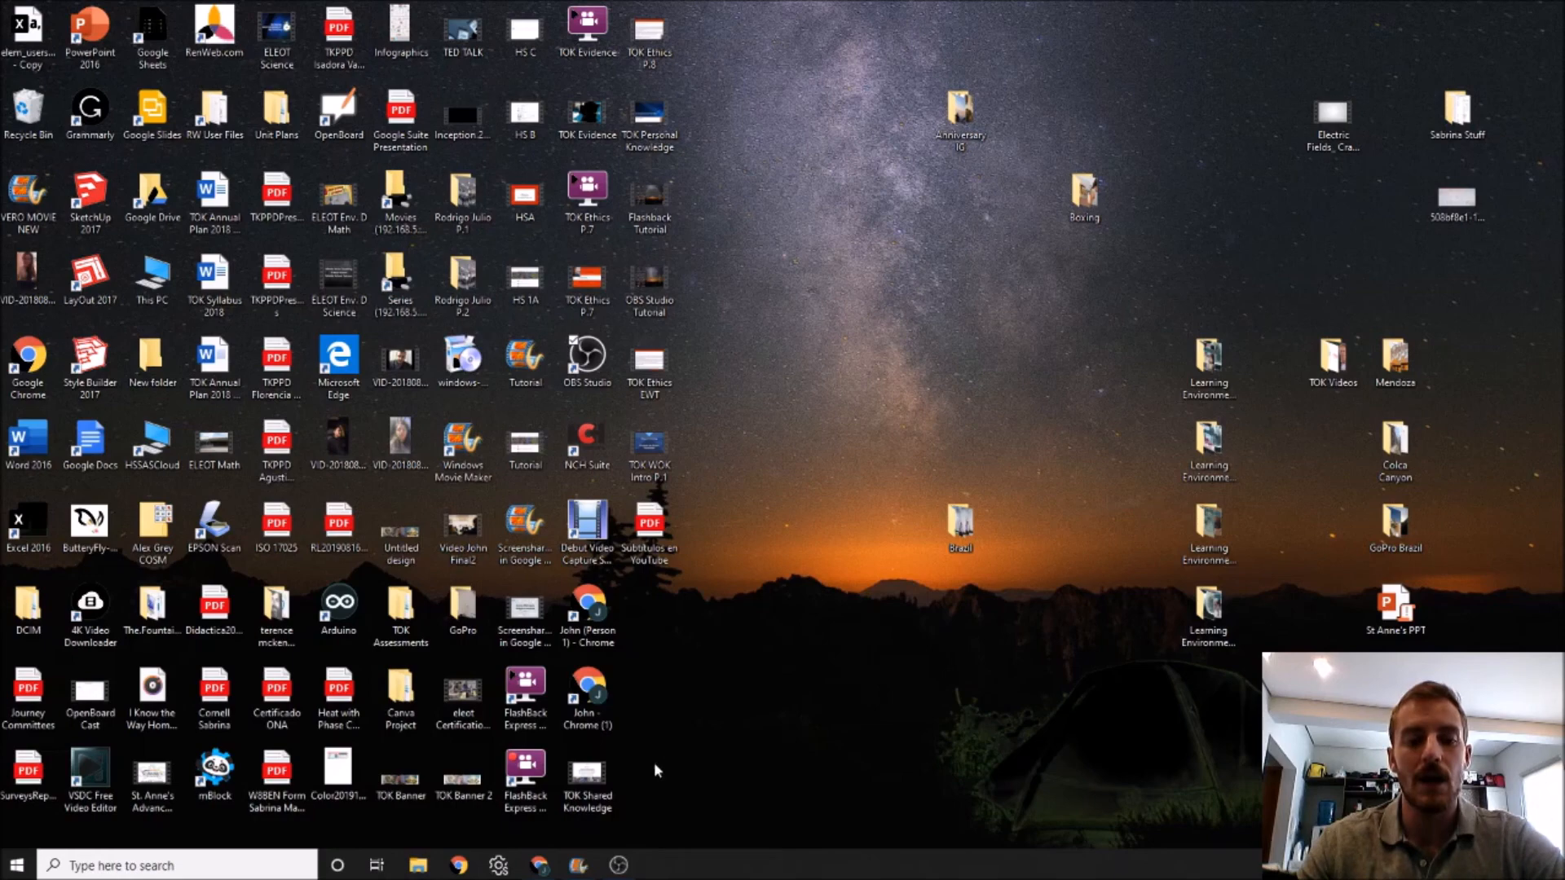
pyautogui.click(539, 865)
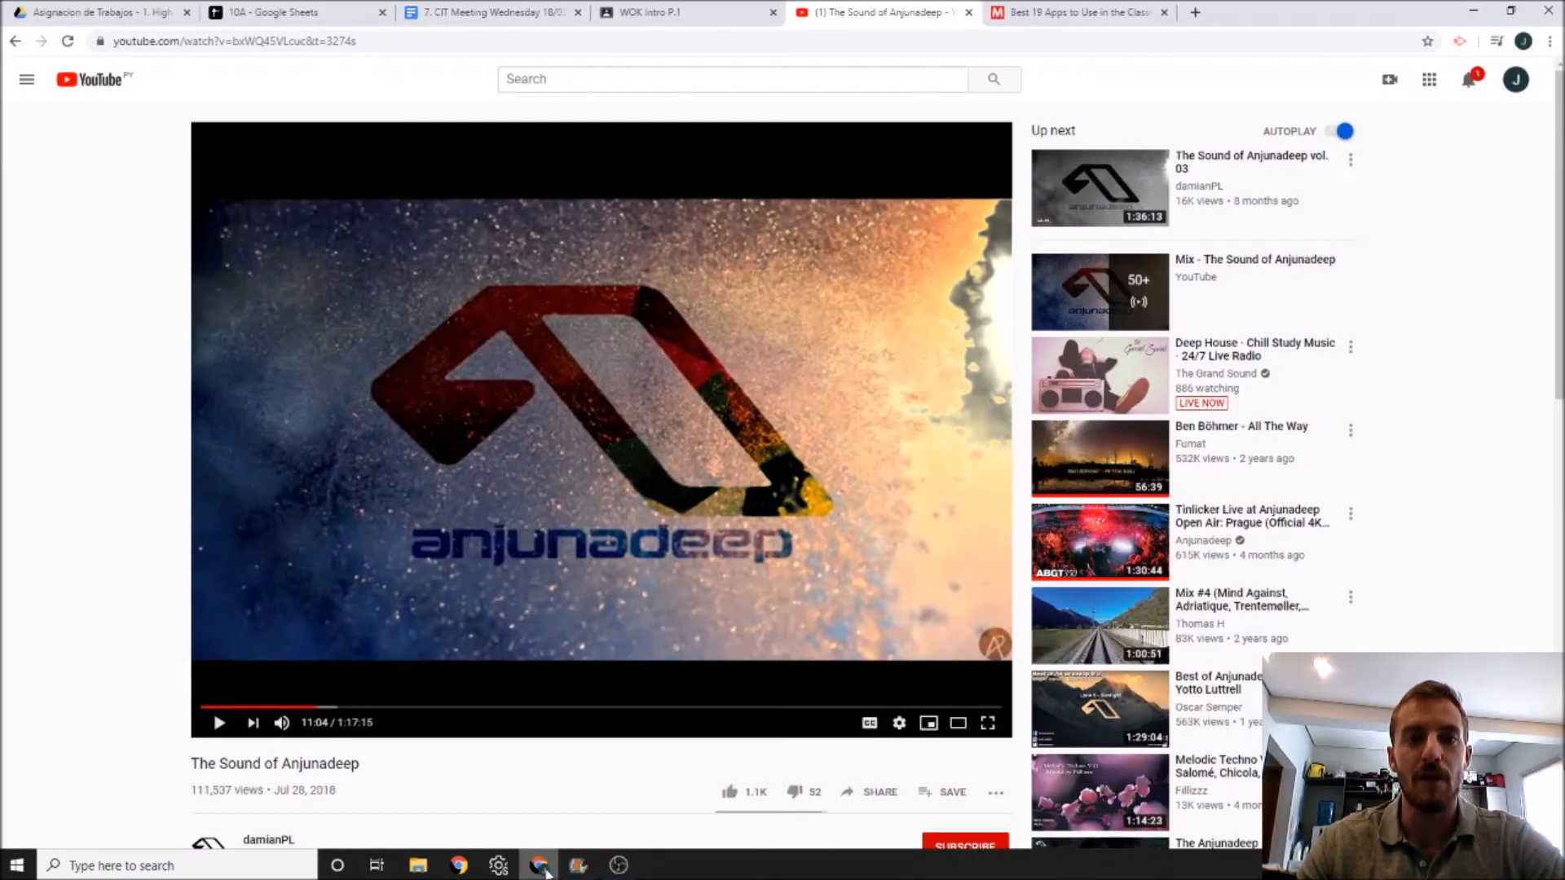
pyautogui.click(1196, 11)
pyautogui.write('verif')
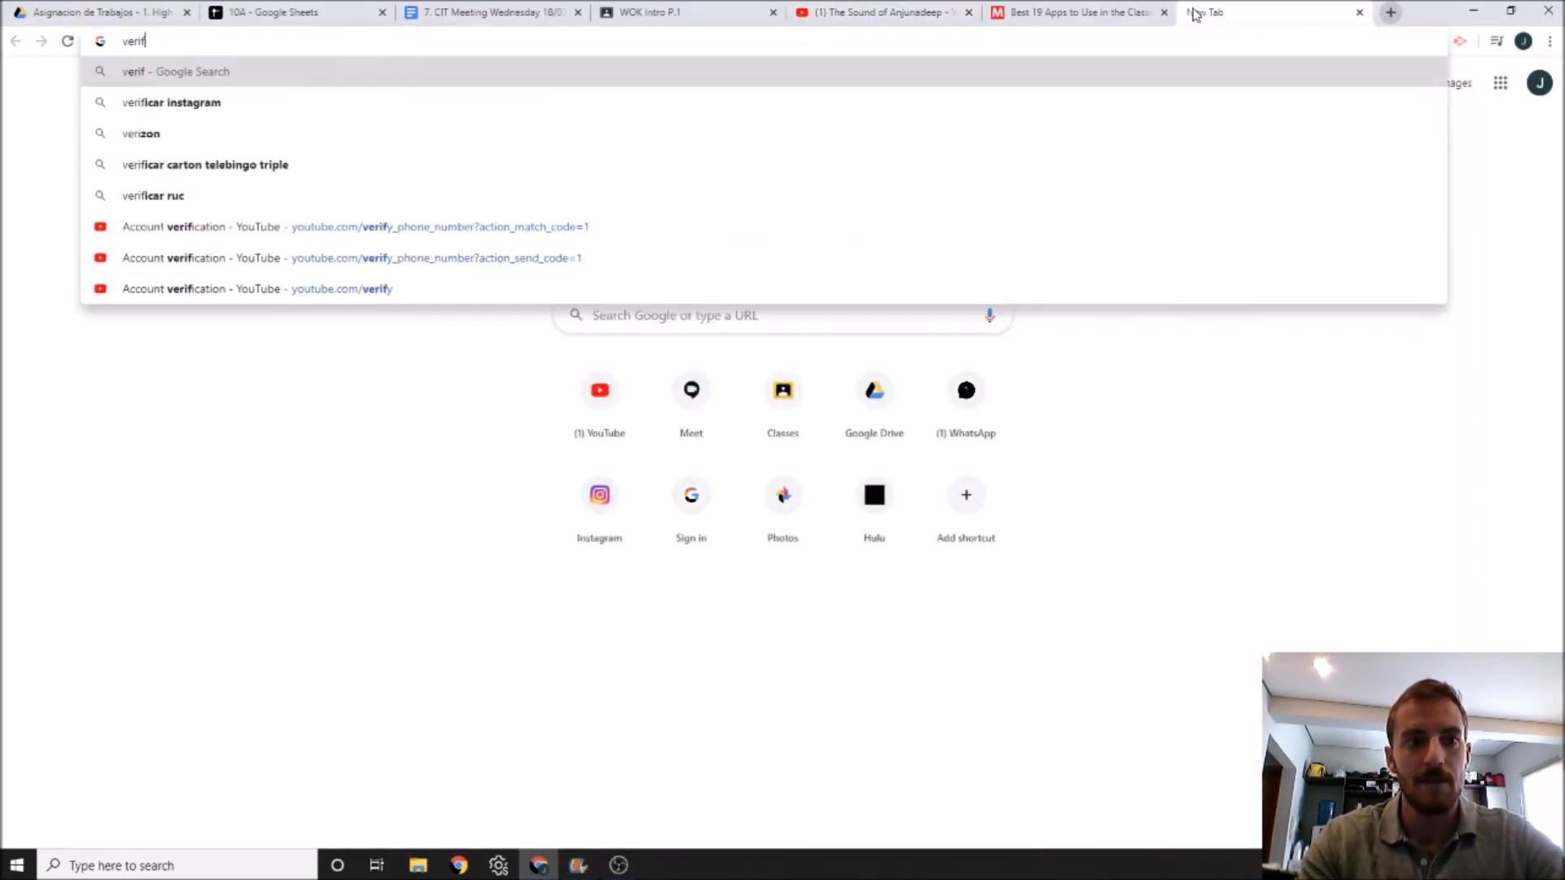
pyautogui.write('y youtube account')
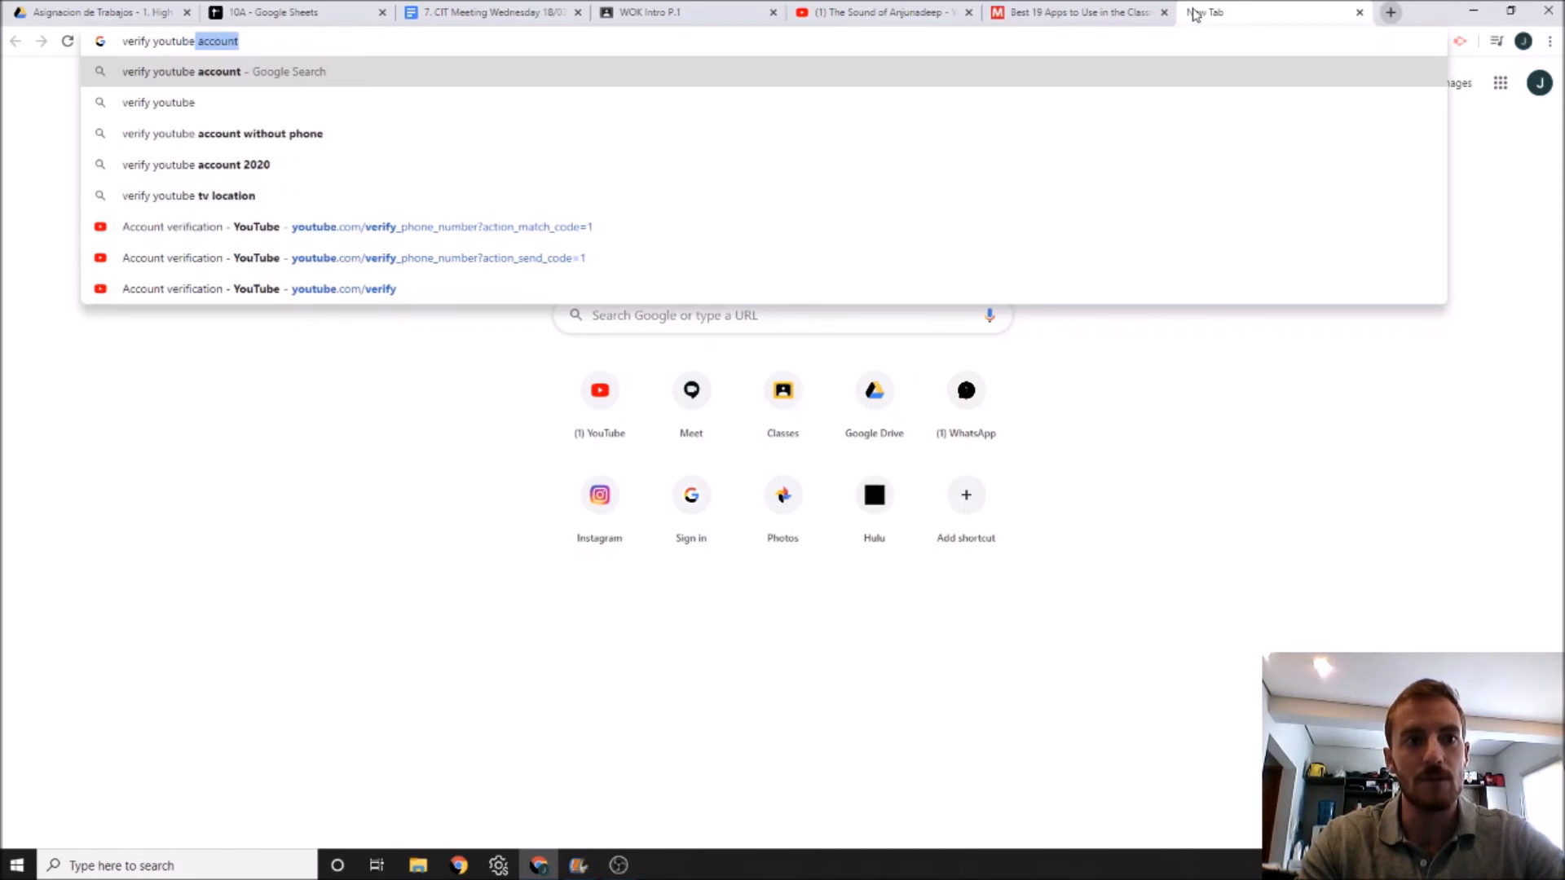
pyautogui.press('Return')
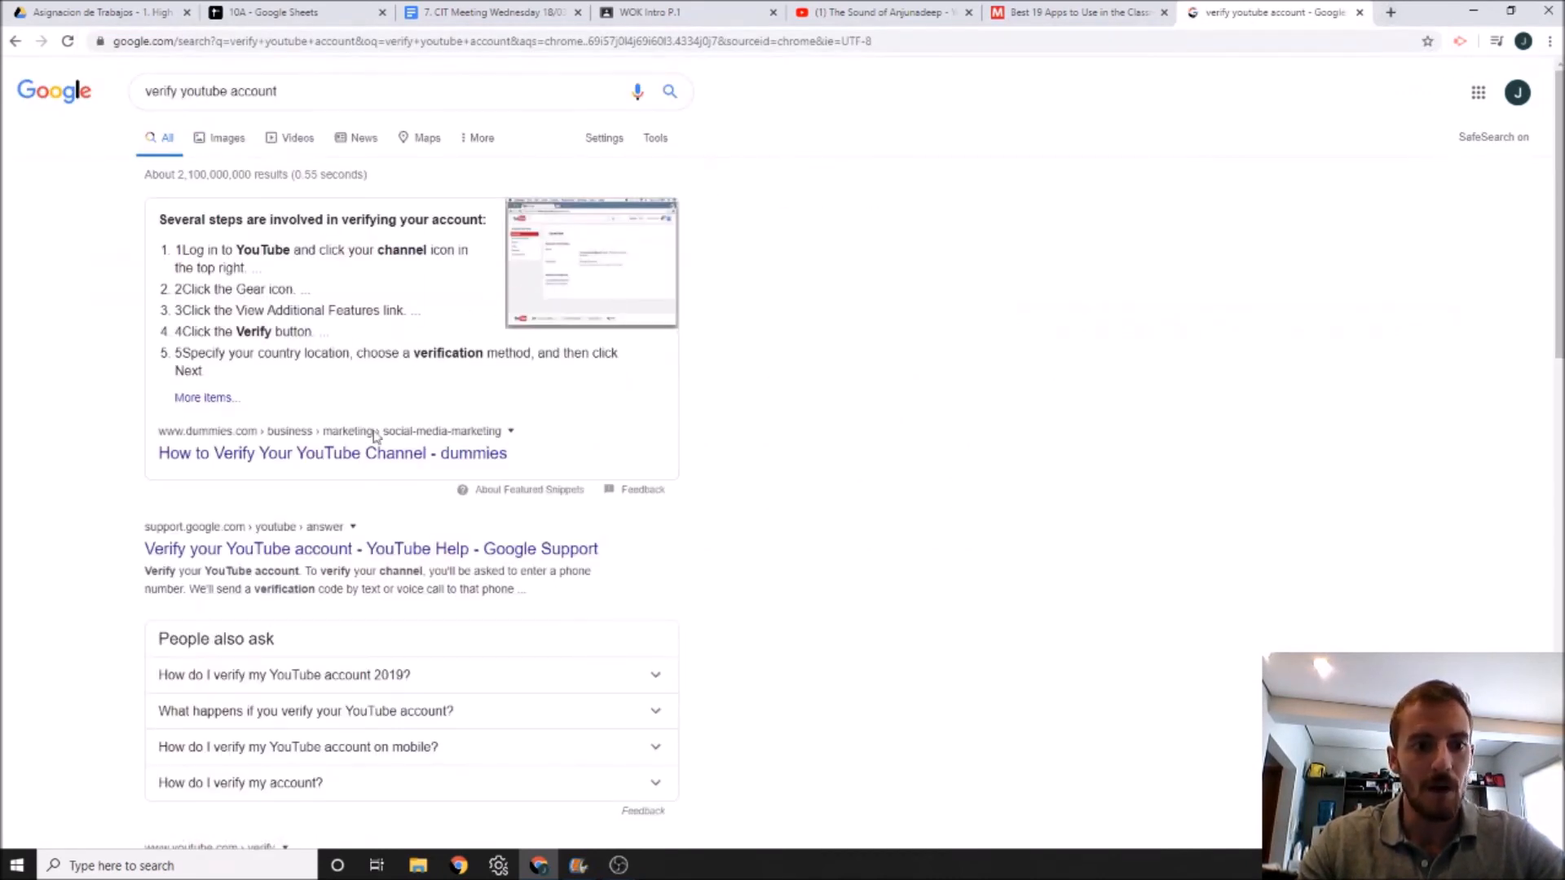
# Open the YouTube Help article "Verify your YouTube account" and follow its channel verification link
pyautogui.scroll(-2, 373, 398)
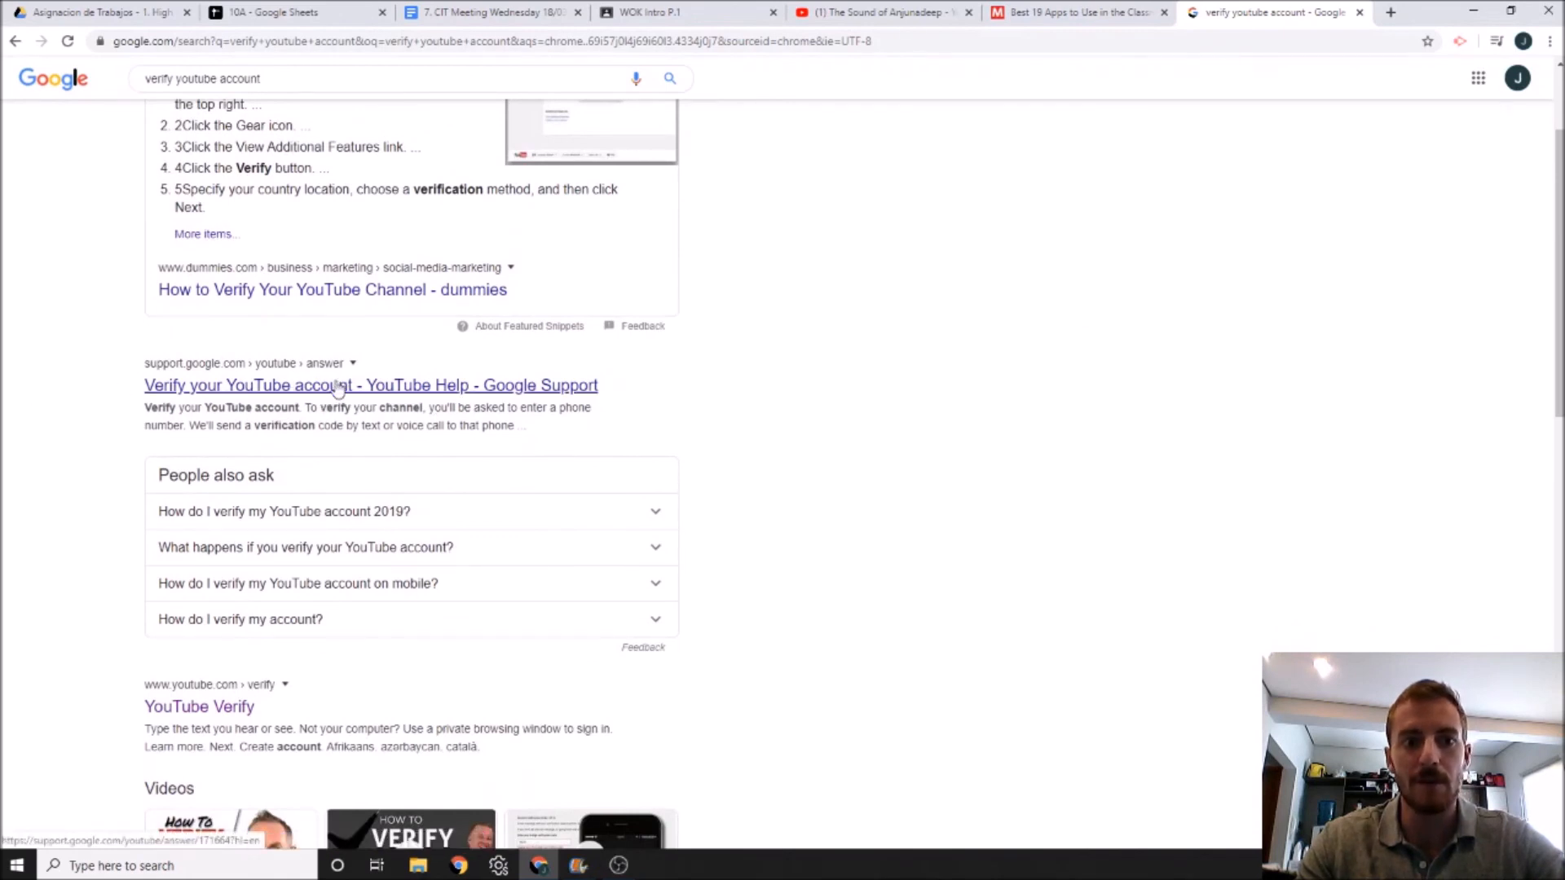
pyautogui.click(339, 393)
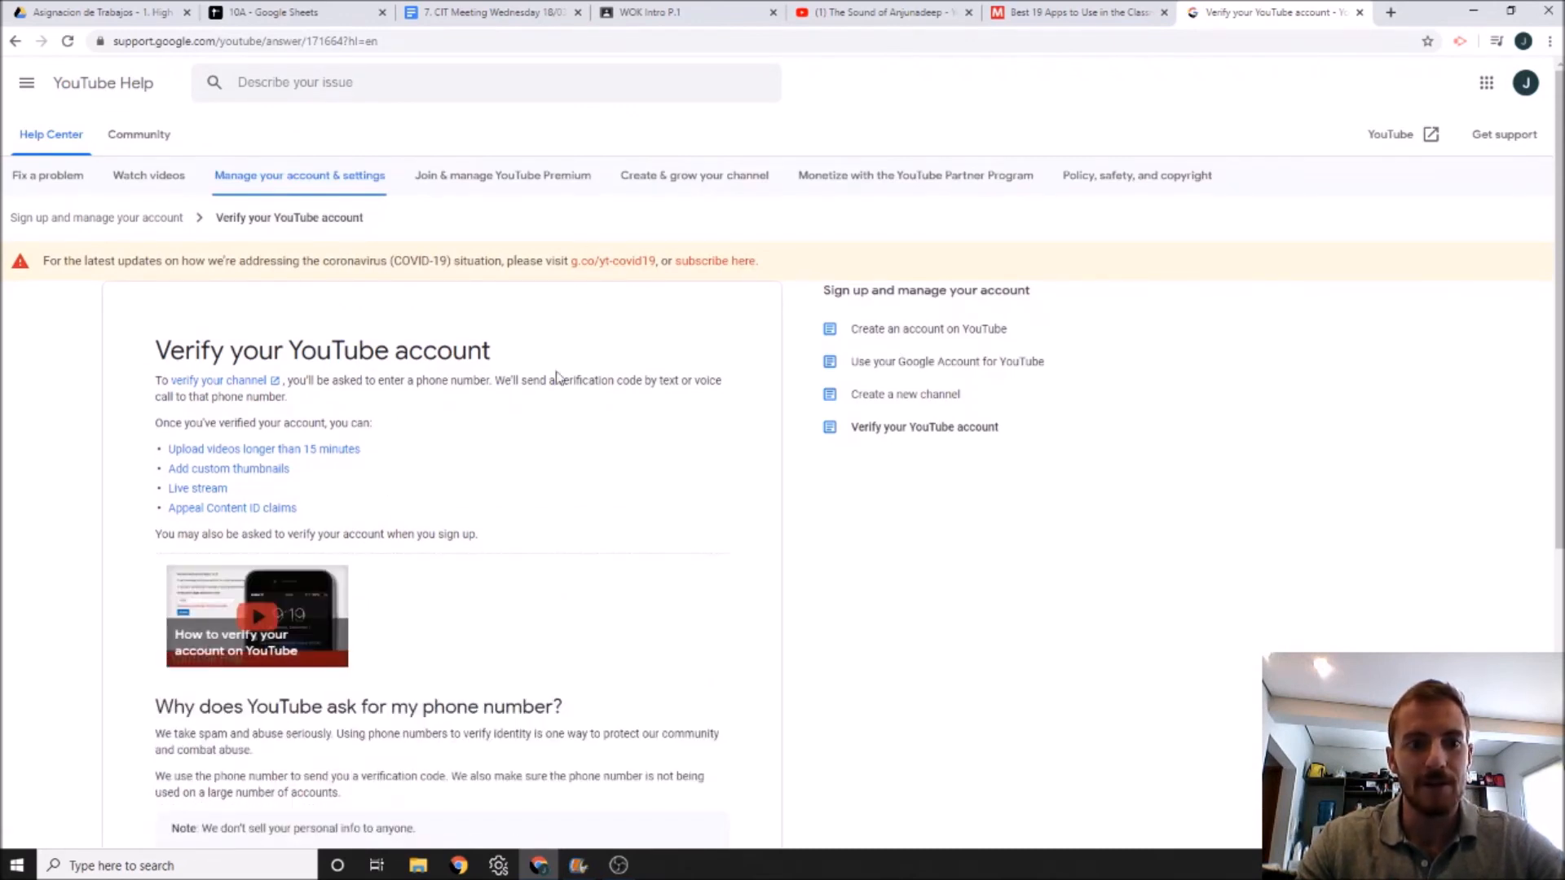
pyautogui.click(218, 382)
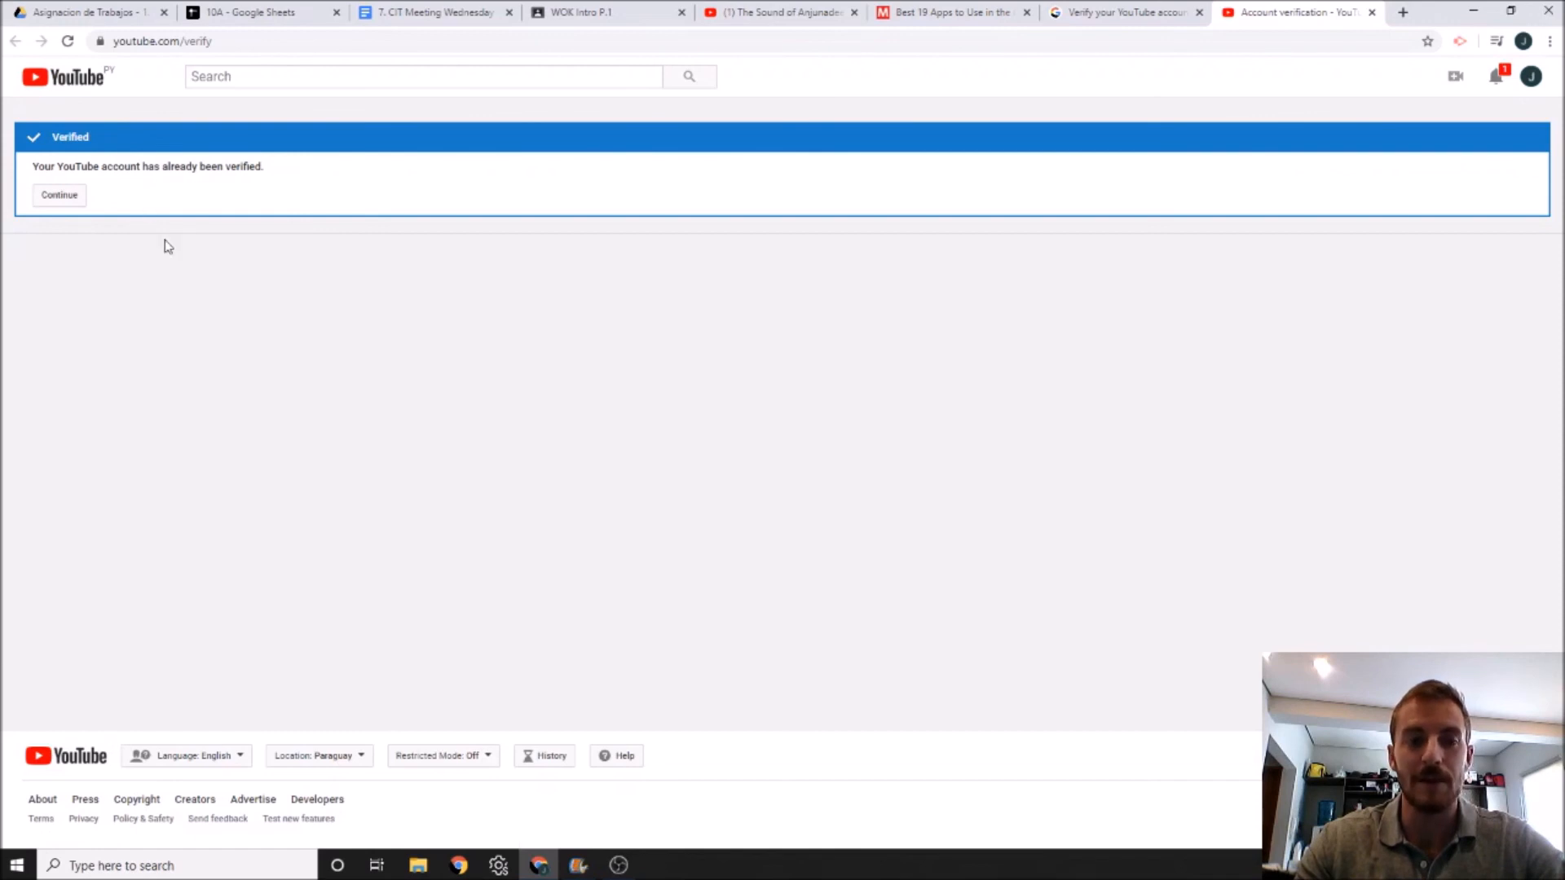
# Continue to the channel's Status and Features page, view it, and close it and minimize the browser
pyautogui.click(57, 197)
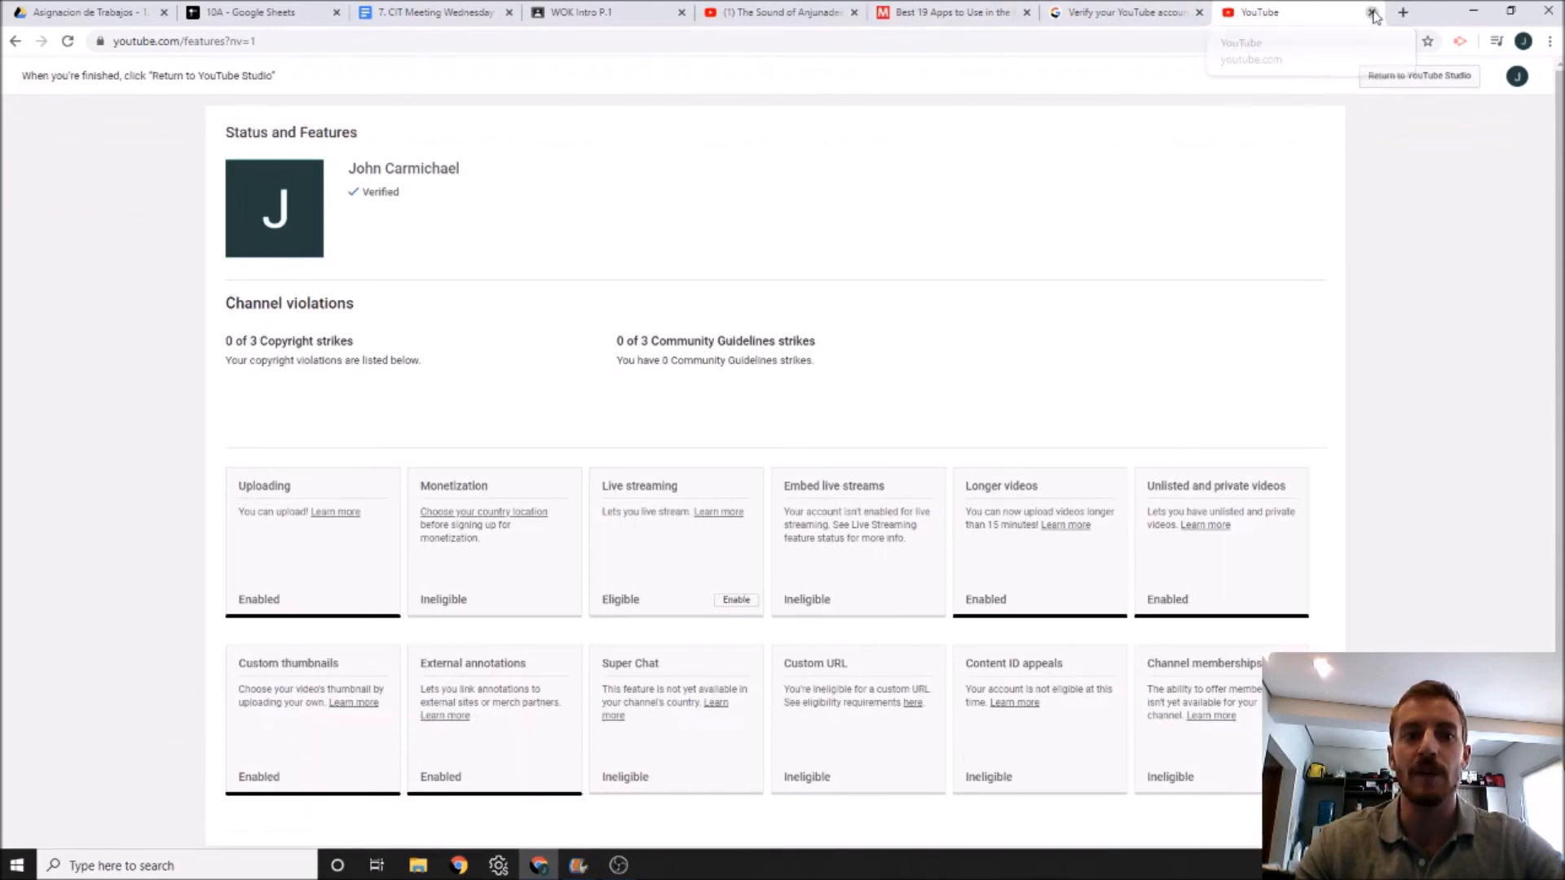
pyautogui.click(1373, 13)
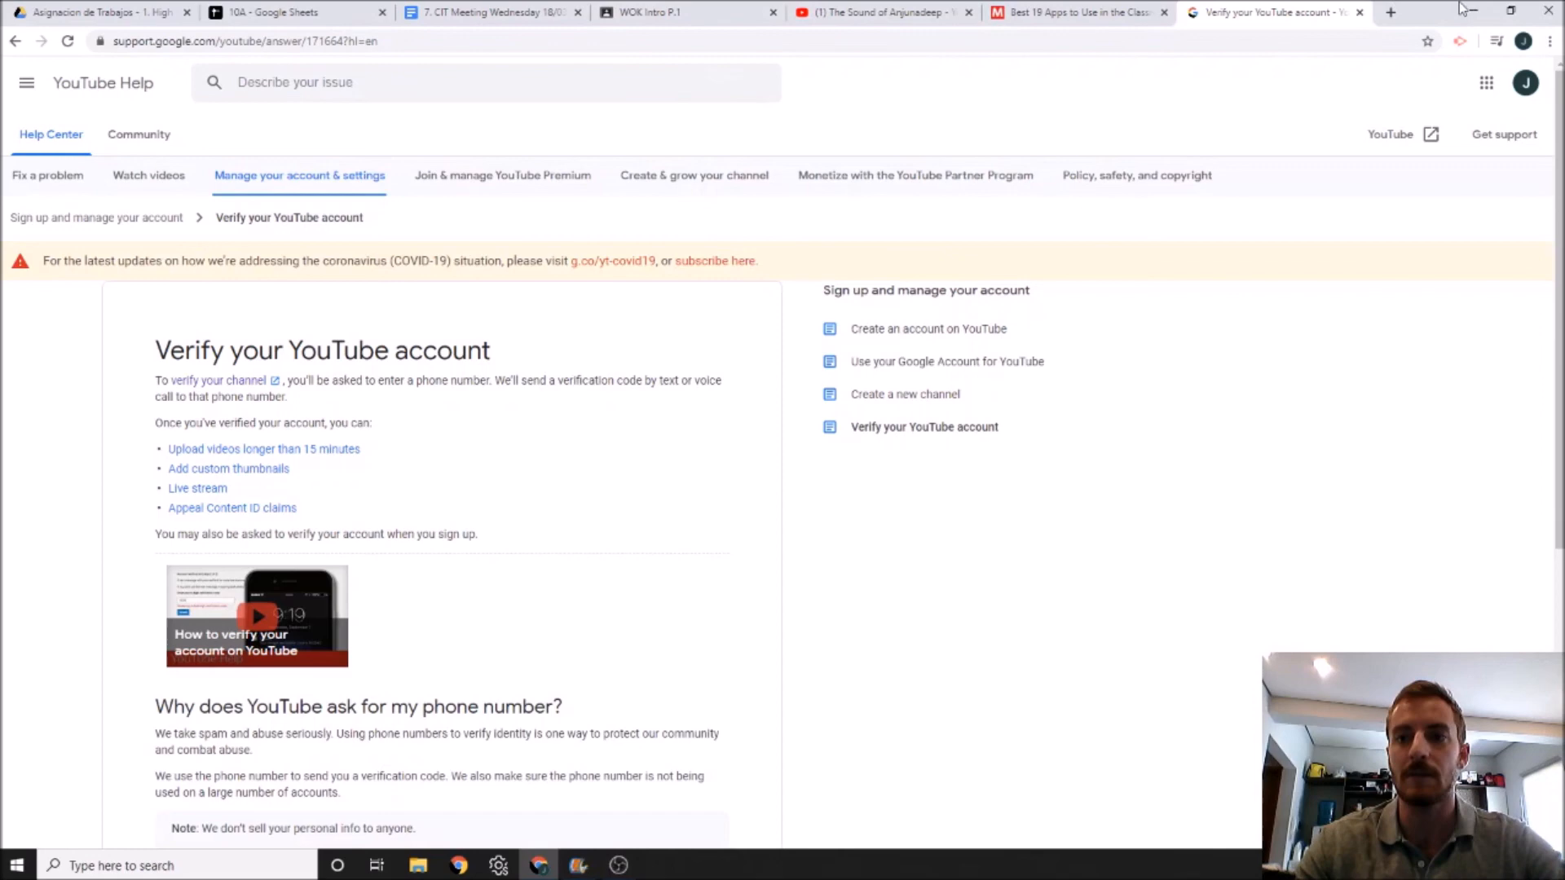
pyautogui.click(1473, 11)
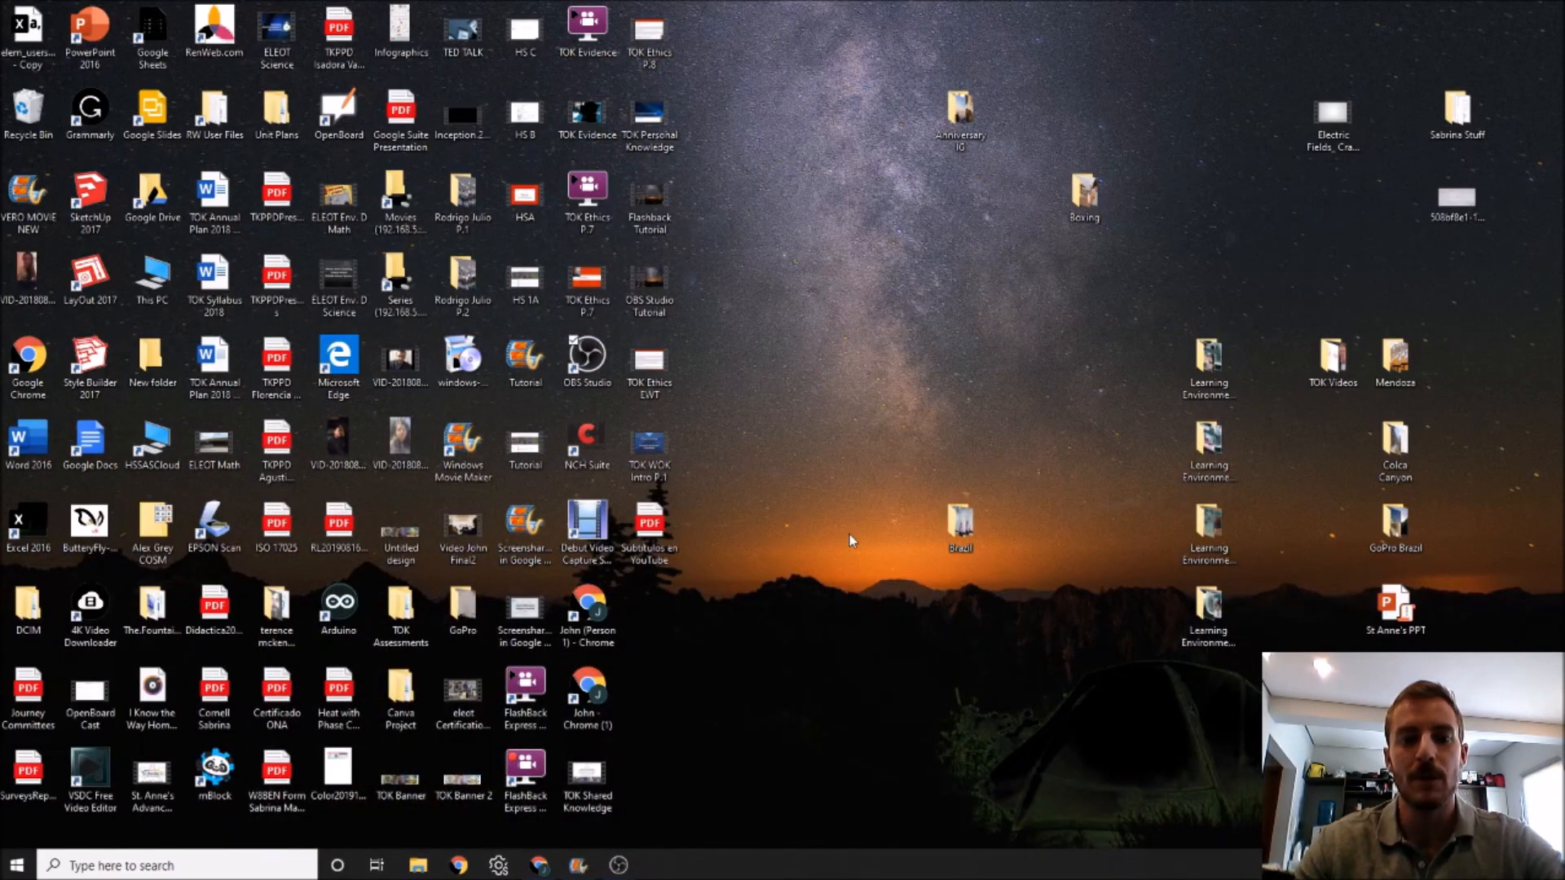